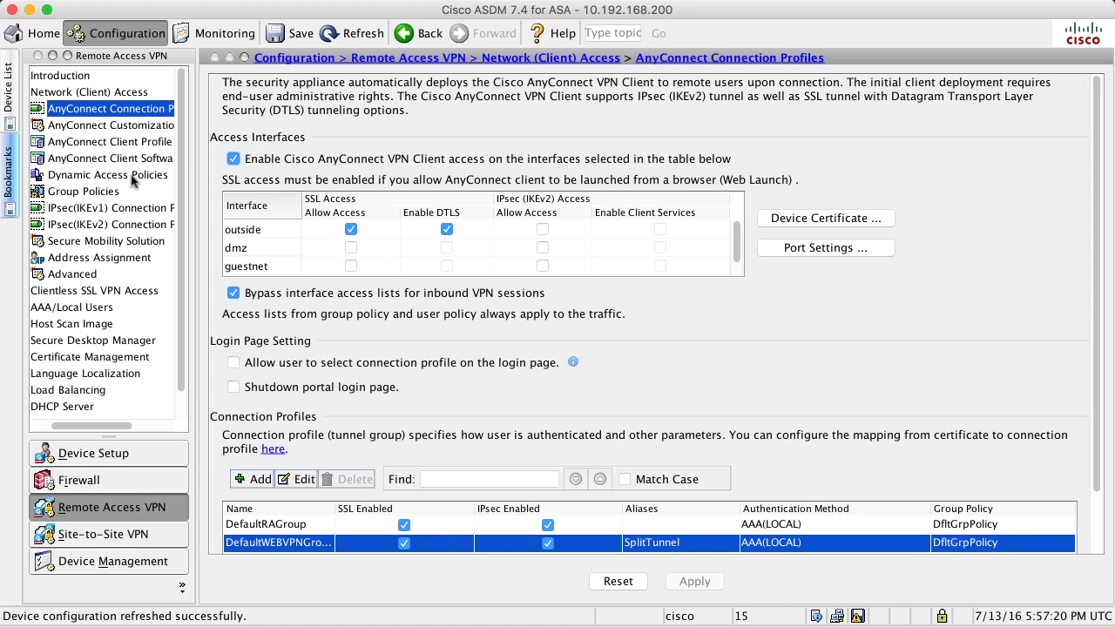
- Open DfltGrpPolicy, inspect its split-tunneling settings, and close it unchanged
left_click(52, 191)
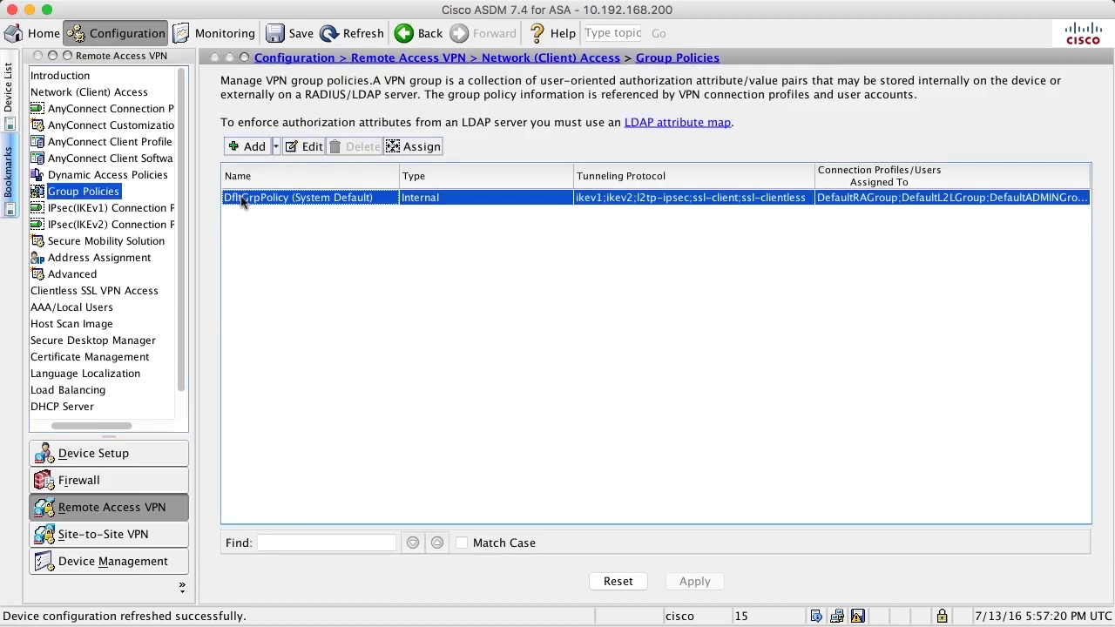
double_click(244, 198)
left_click(24, 76)
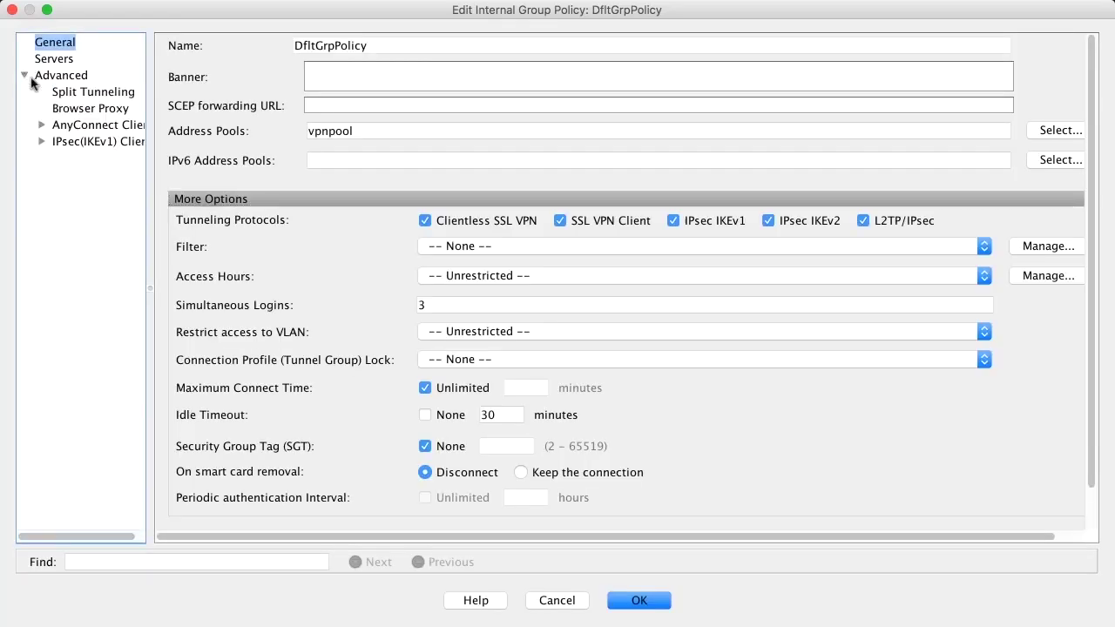
left_click(87, 92)
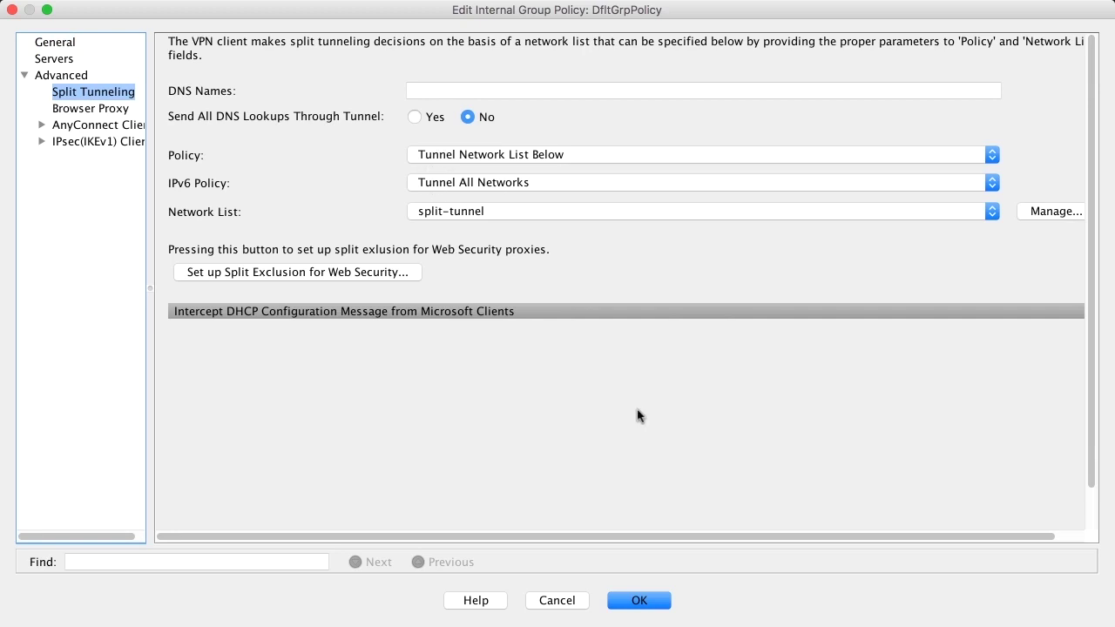
left_click(558, 601)
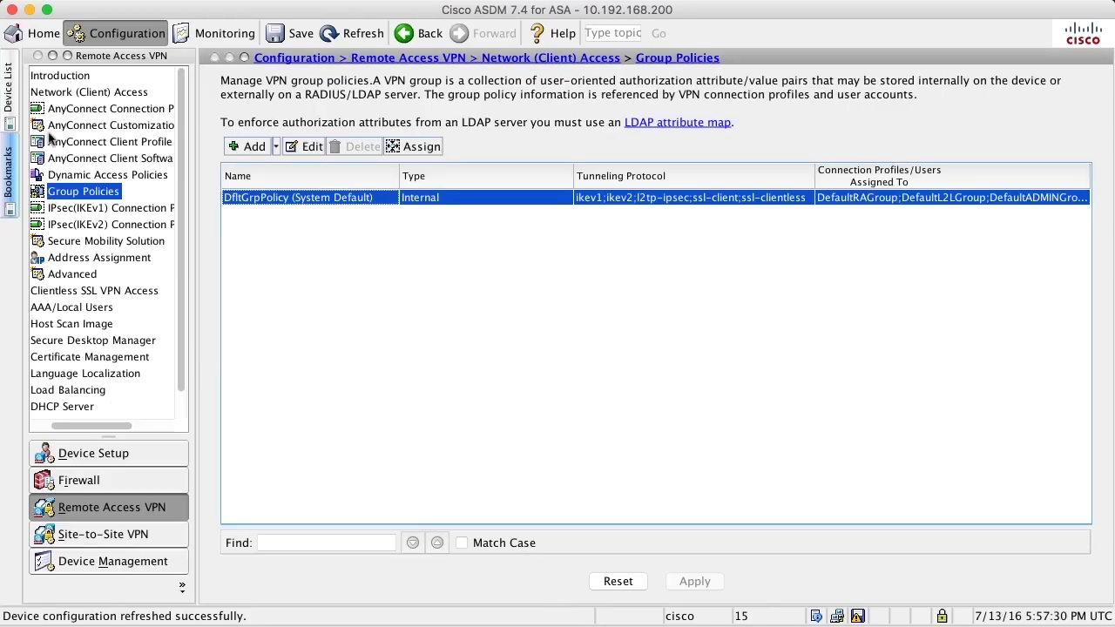
- Reopen DfltGrpPolicy to check its DNS servers and split-tunnel network list, then cancel
left_click(65, 110)
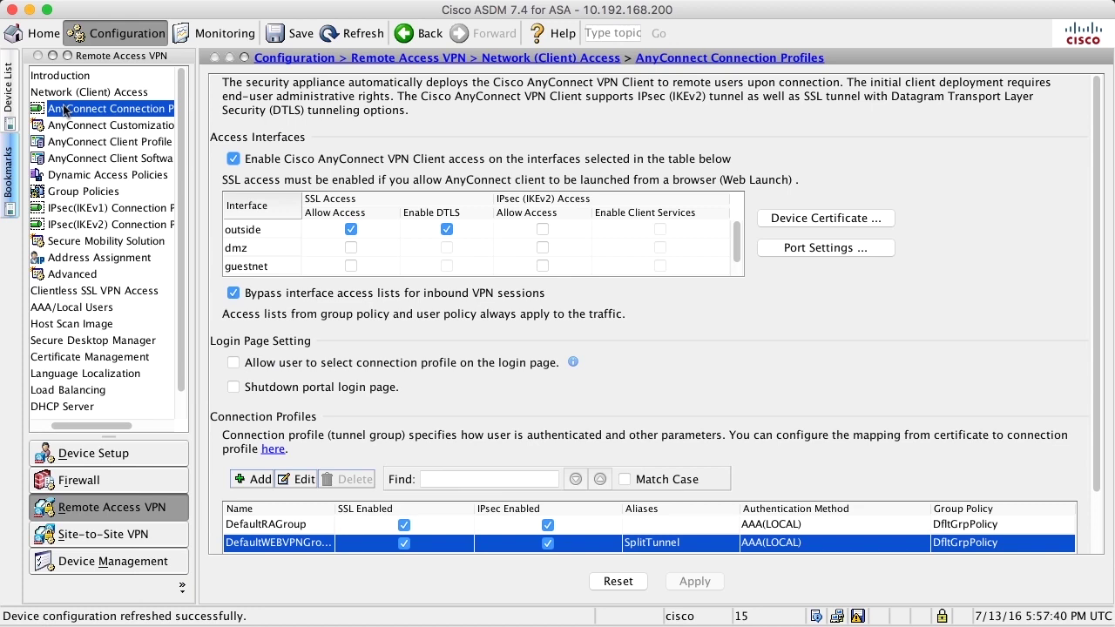
left_click(61, 191)
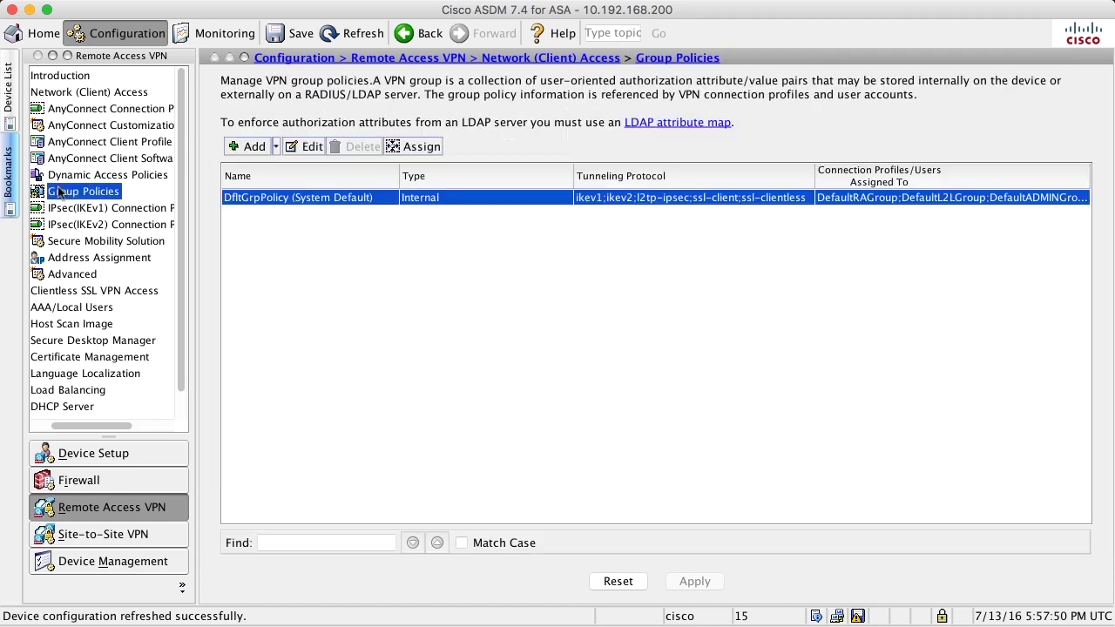
double_click(249, 199)
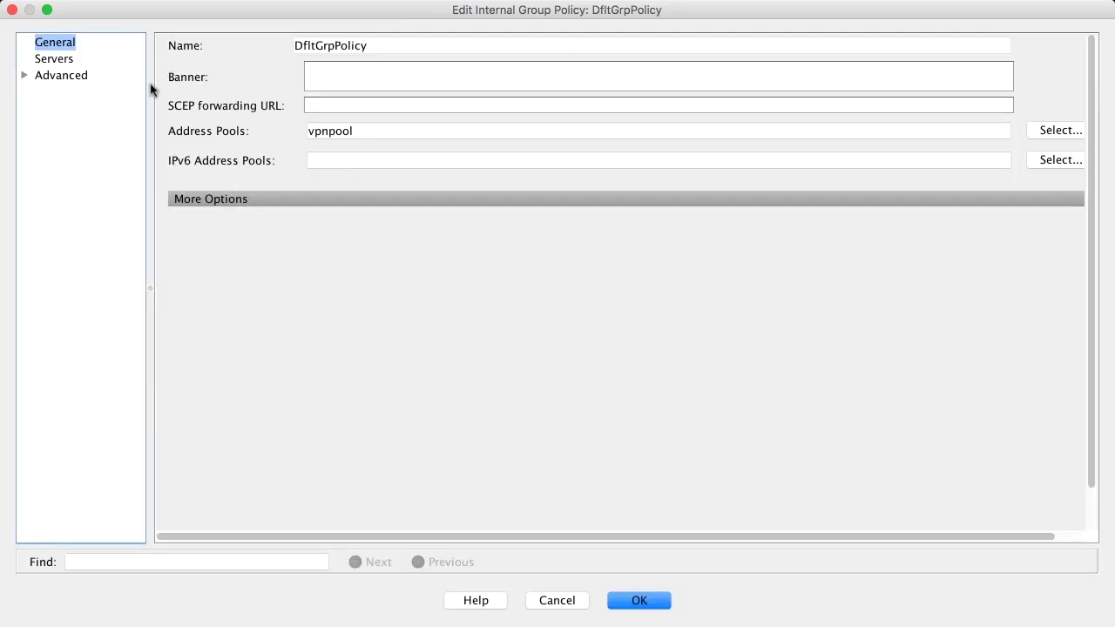
left_click(42, 62)
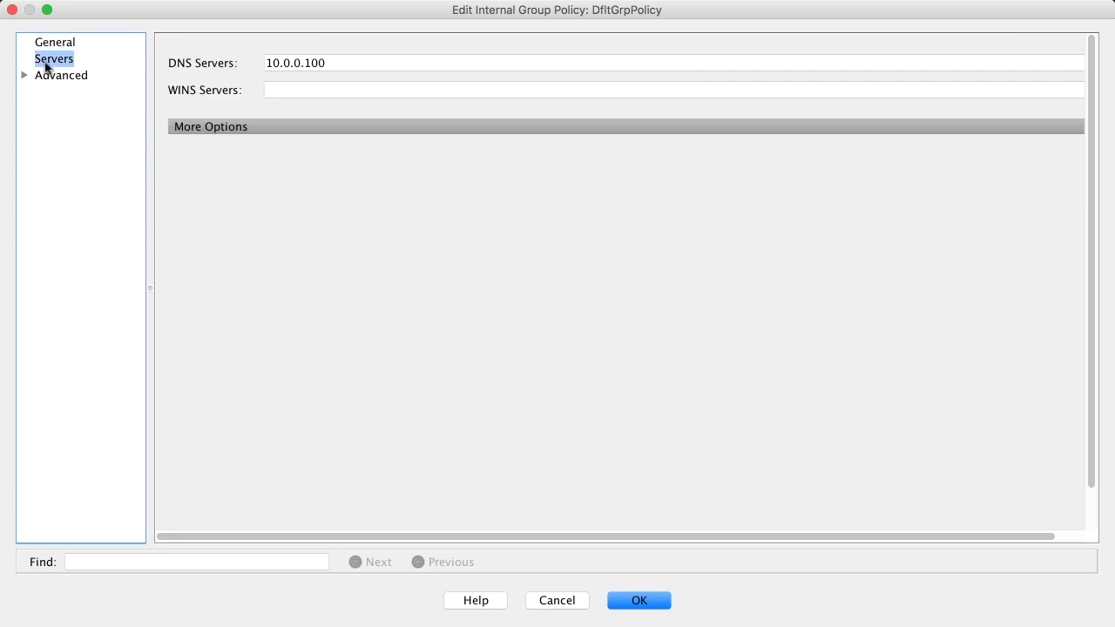
left_click(25, 75)
left_click(80, 93)
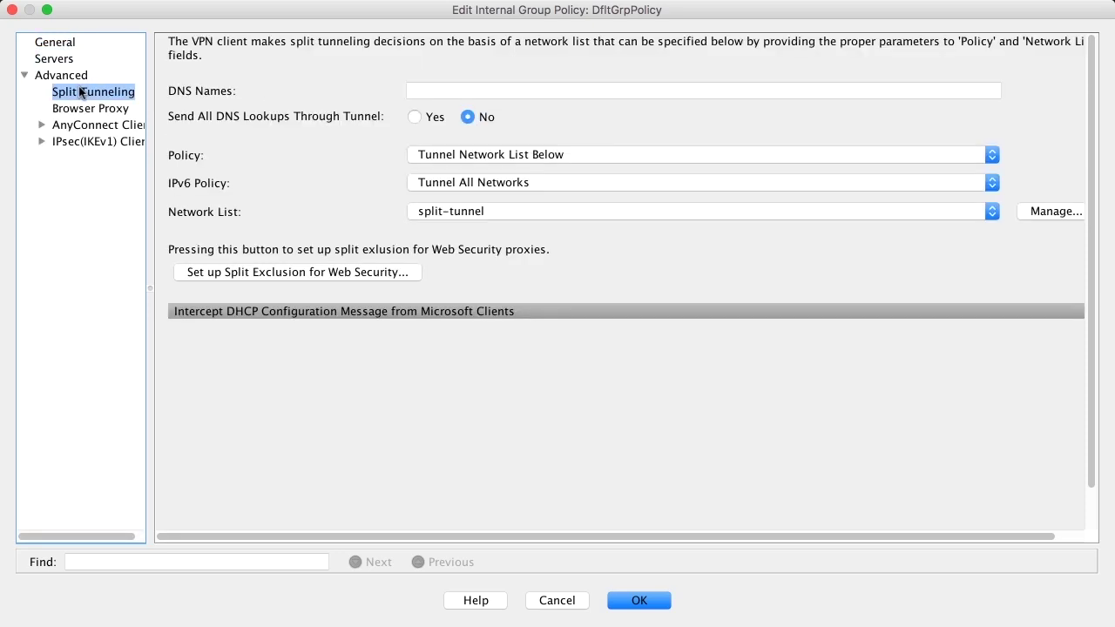
left_click(557, 601)
- Add internal group policy FullTunnelGroupPolicy with Servers and Split Tunneling left on Inherit
left_click(253, 149)
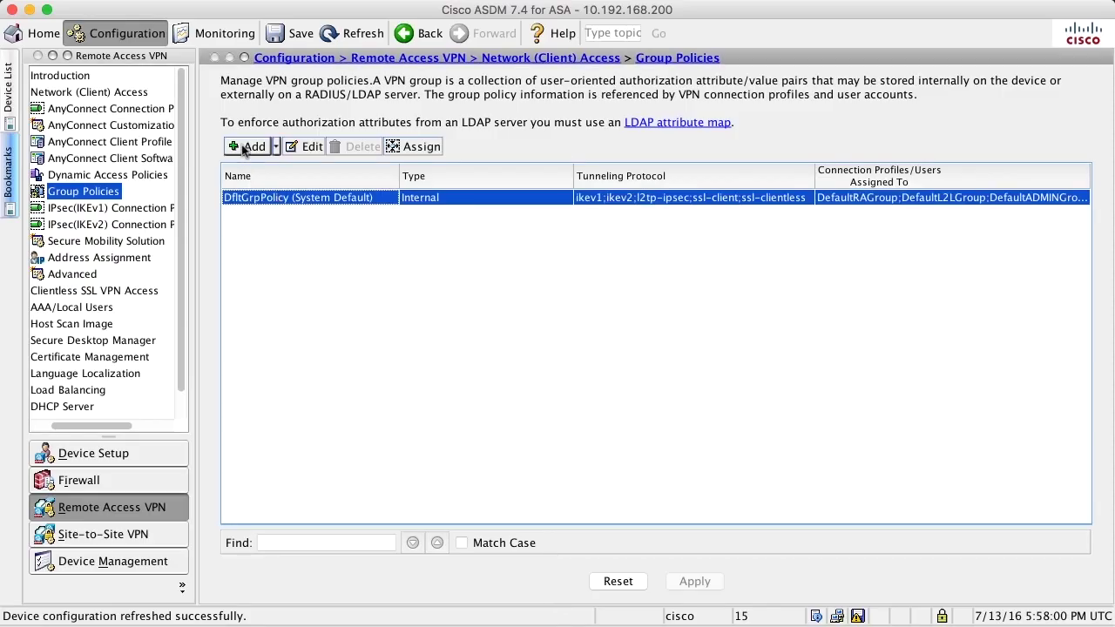
left_click_drag(375, 43, 297, 40)
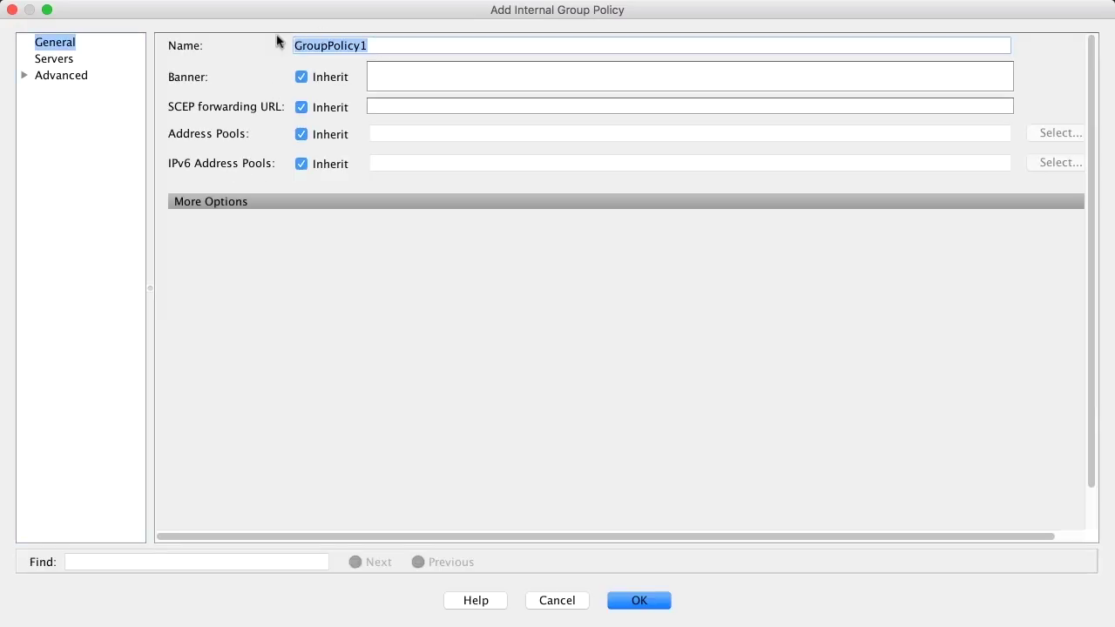
type("FullTunnelG")
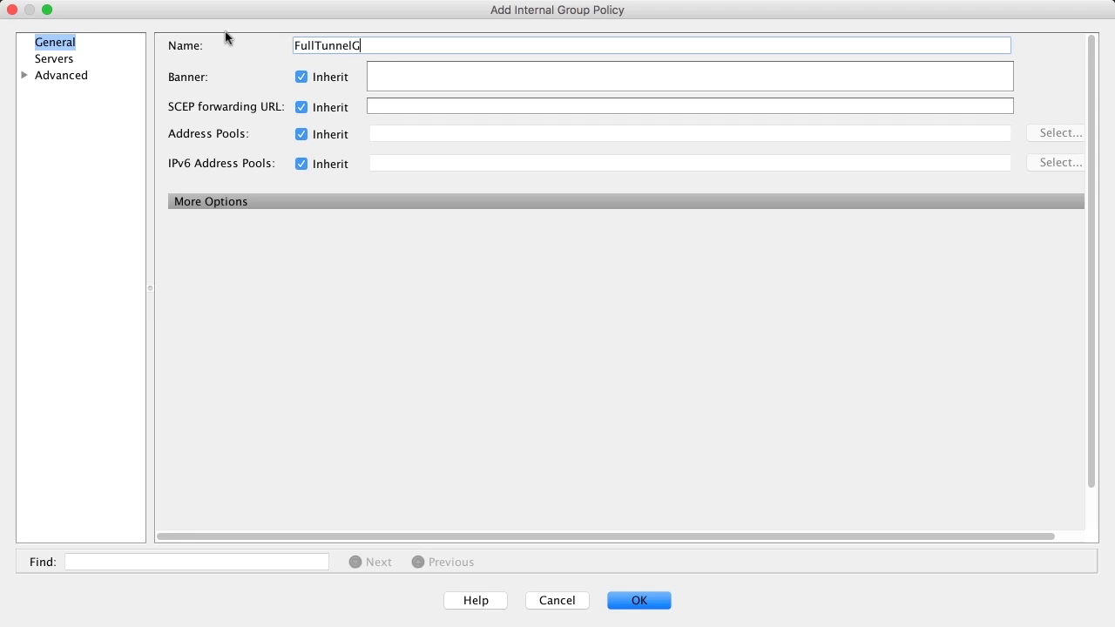
type("roupPolicy")
left_click(52, 59)
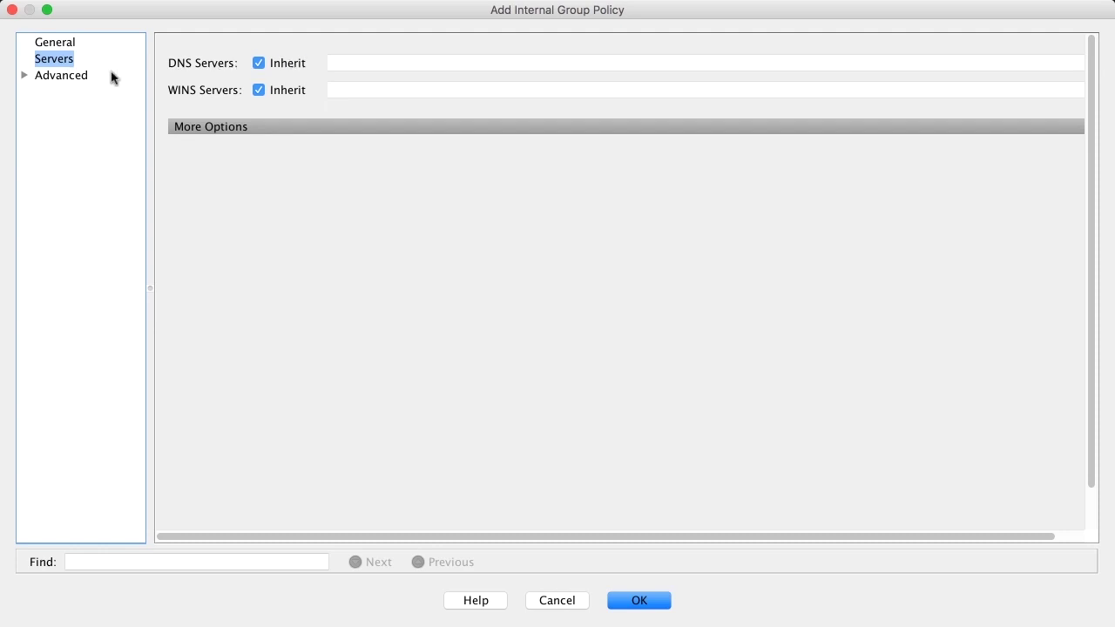
left_click(24, 76)
left_click(87, 92)
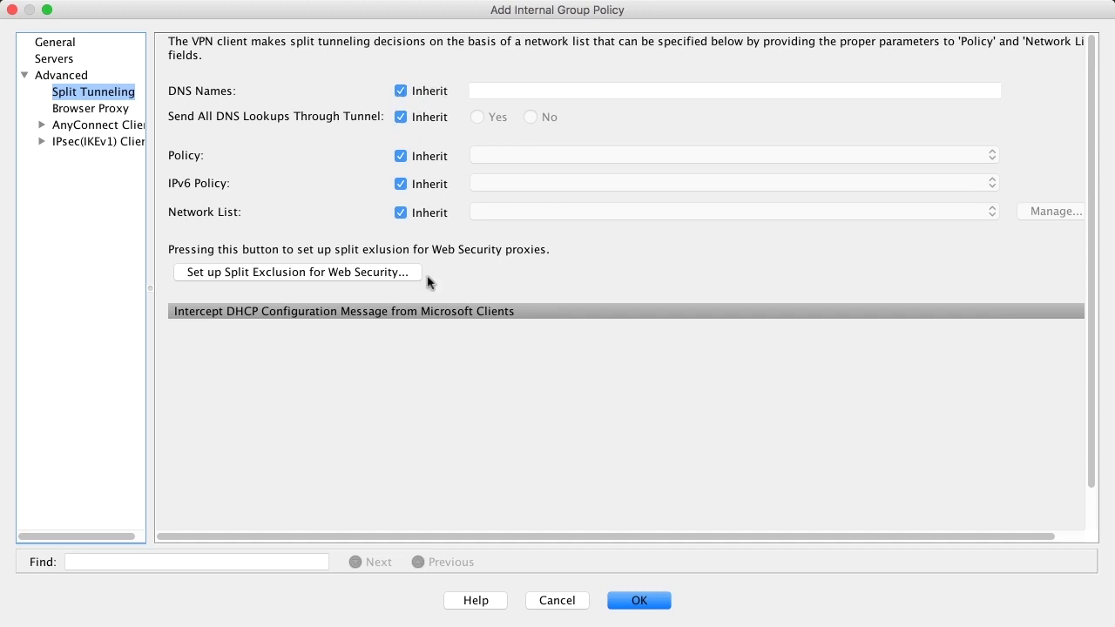
left_click(639, 600)
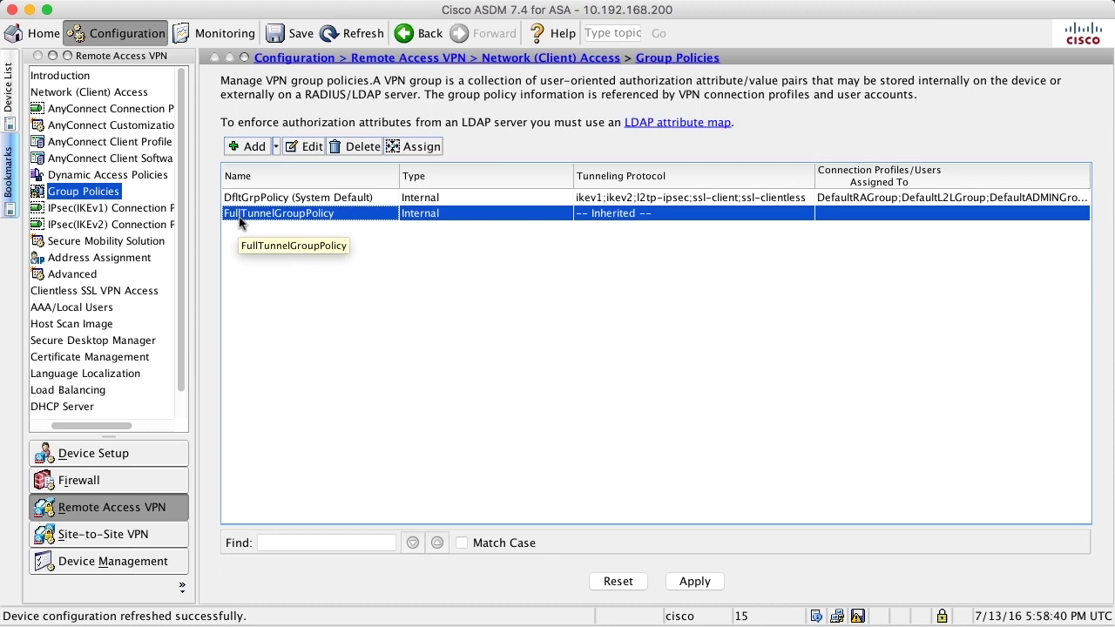
double_click(248, 198)
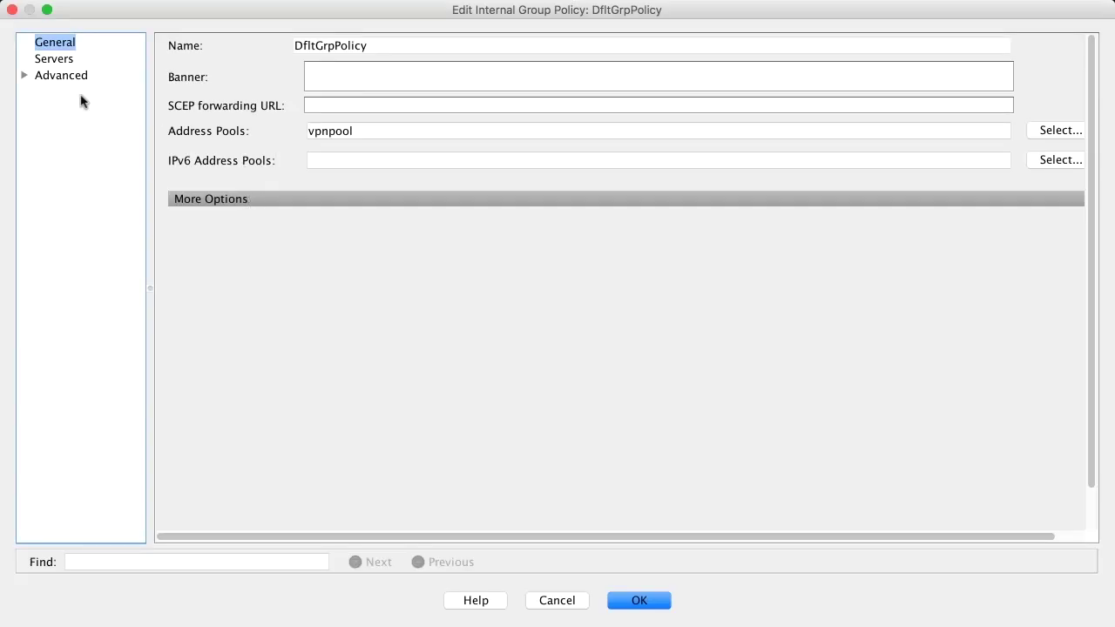
left_click(49, 63)
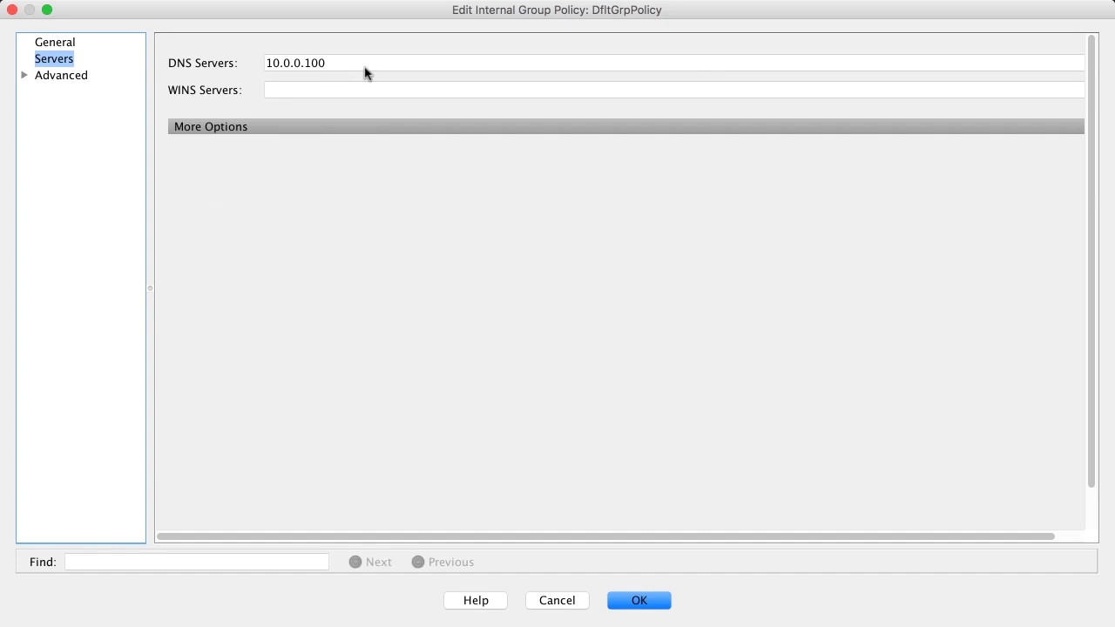
left_click(578, 600)
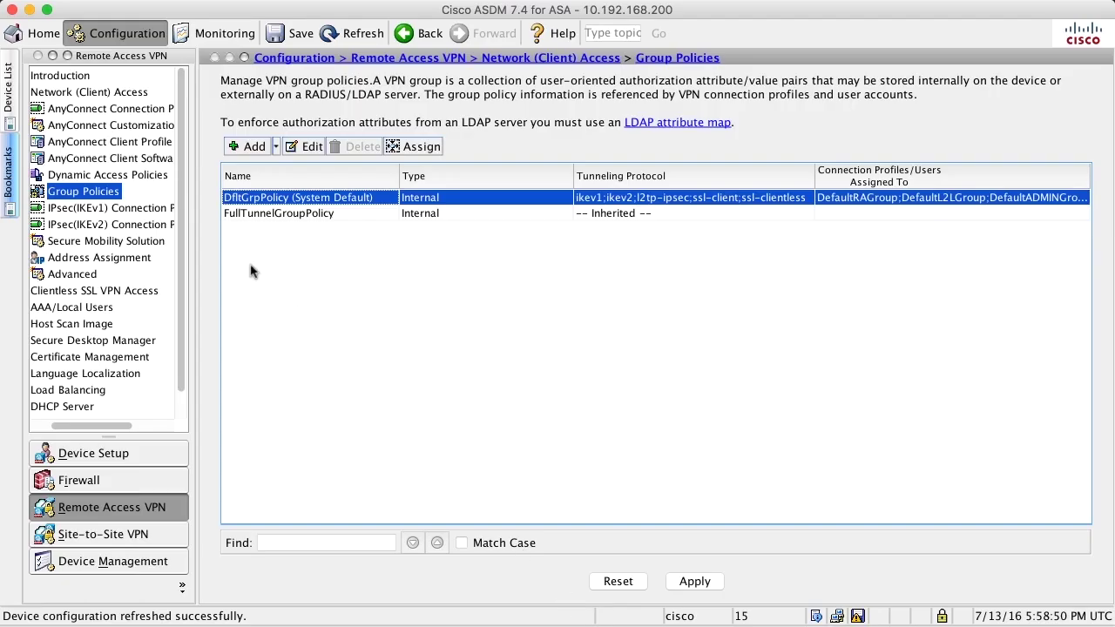
double_click(237, 218)
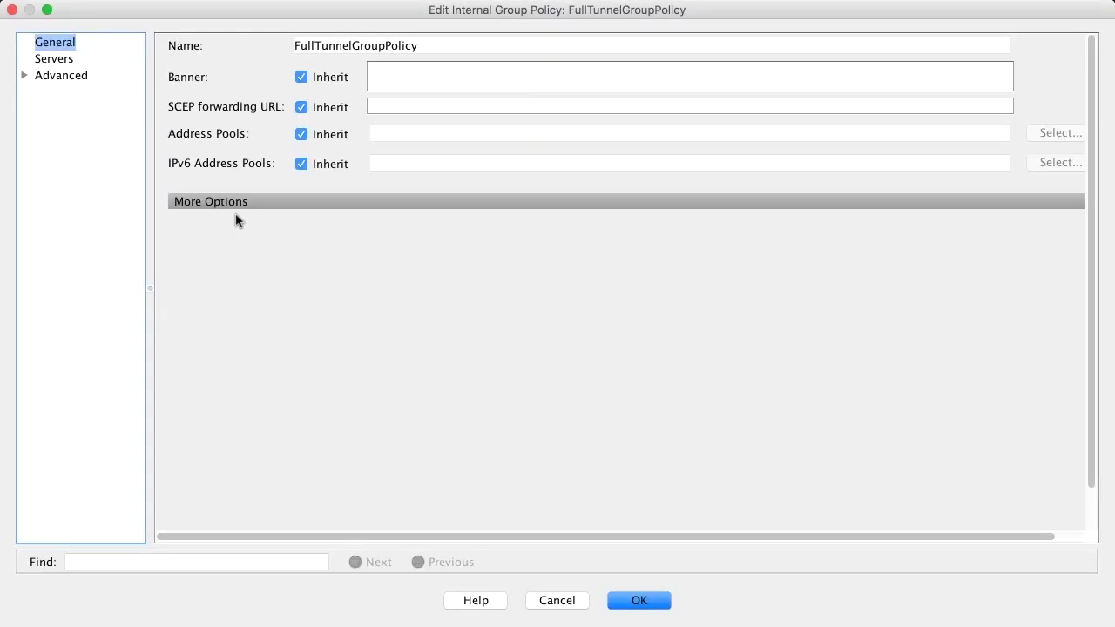
left_click(138, 58)
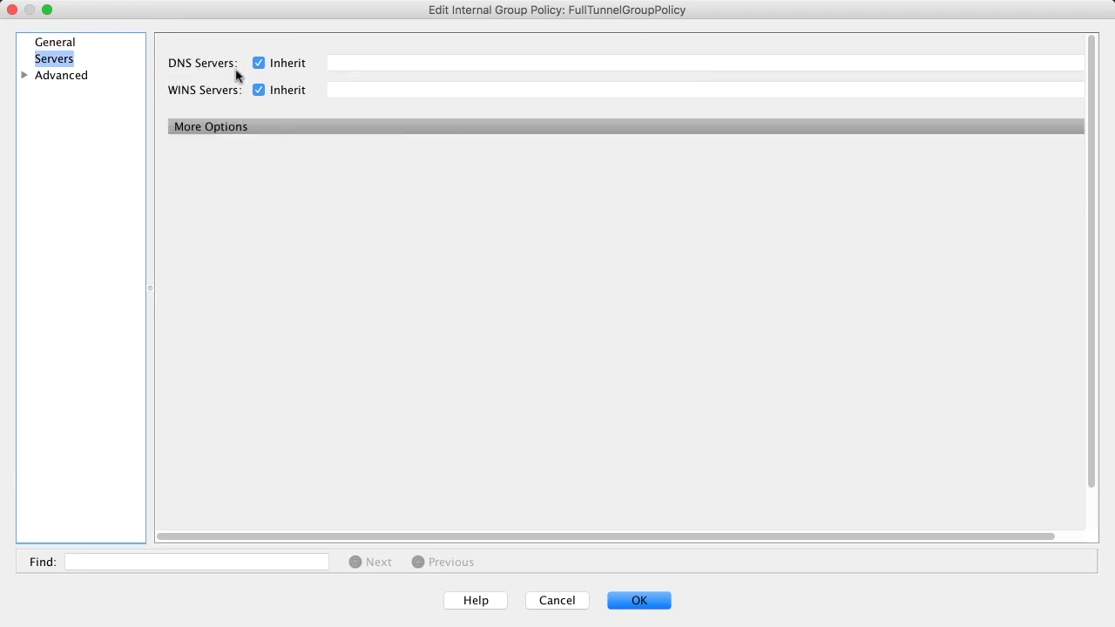
left_click(560, 601)
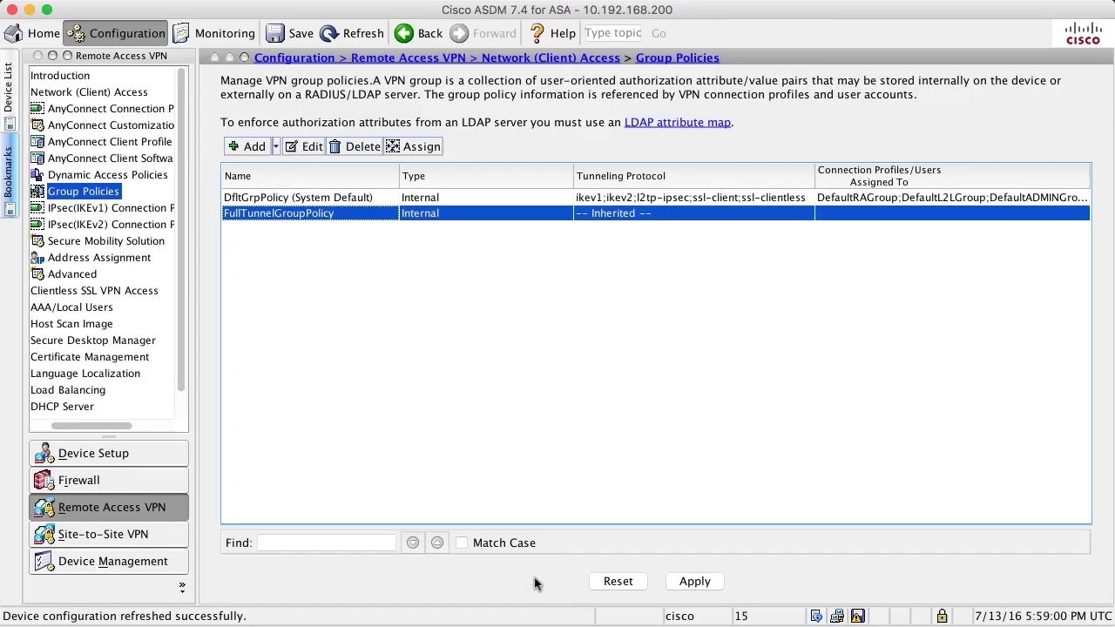
double_click(253, 218)
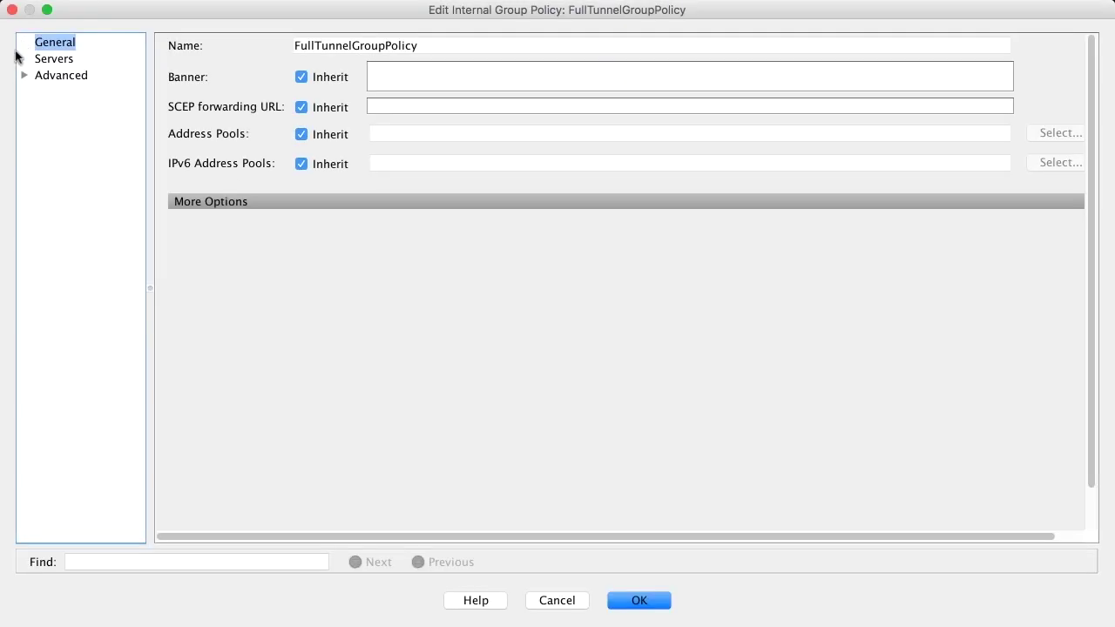
- Set FullTunnelGroupPolicy's split-tunnel policy to Tunnel All Networks instead of Inherit and save
left_click(24, 78)
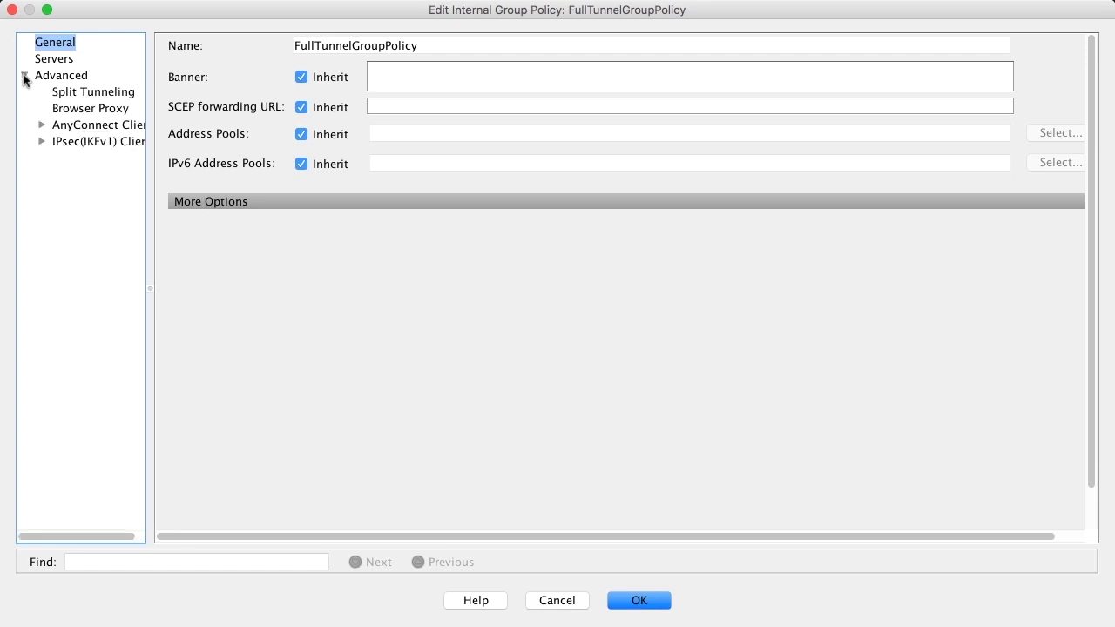
left_click(75, 94)
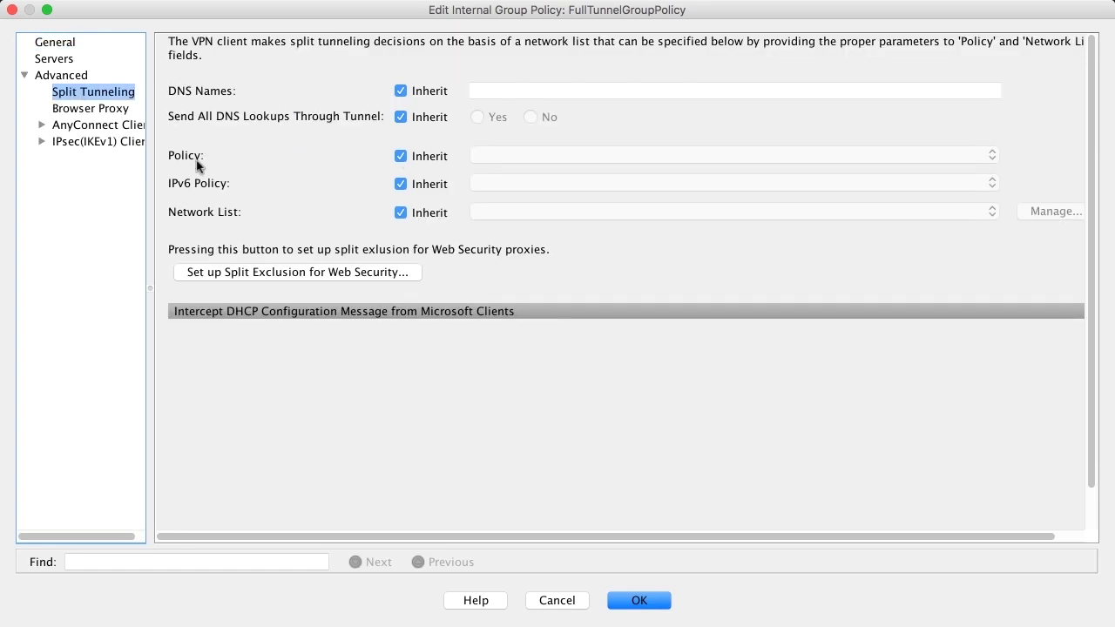
left_click(400, 157)
left_click(498, 159)
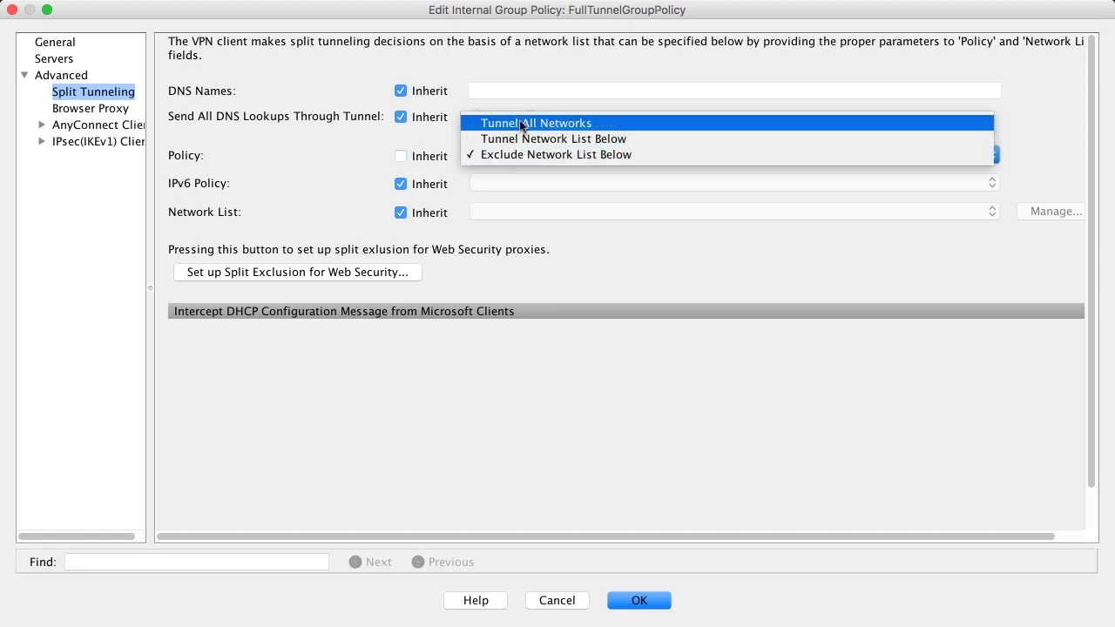
left_click(520, 125)
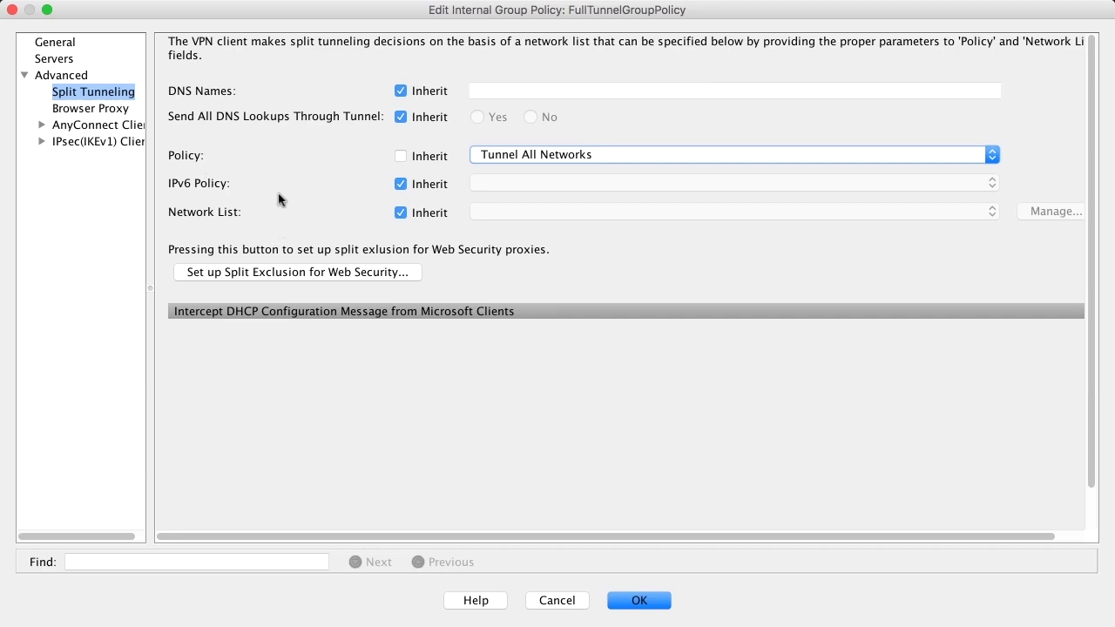
left_click(640, 600)
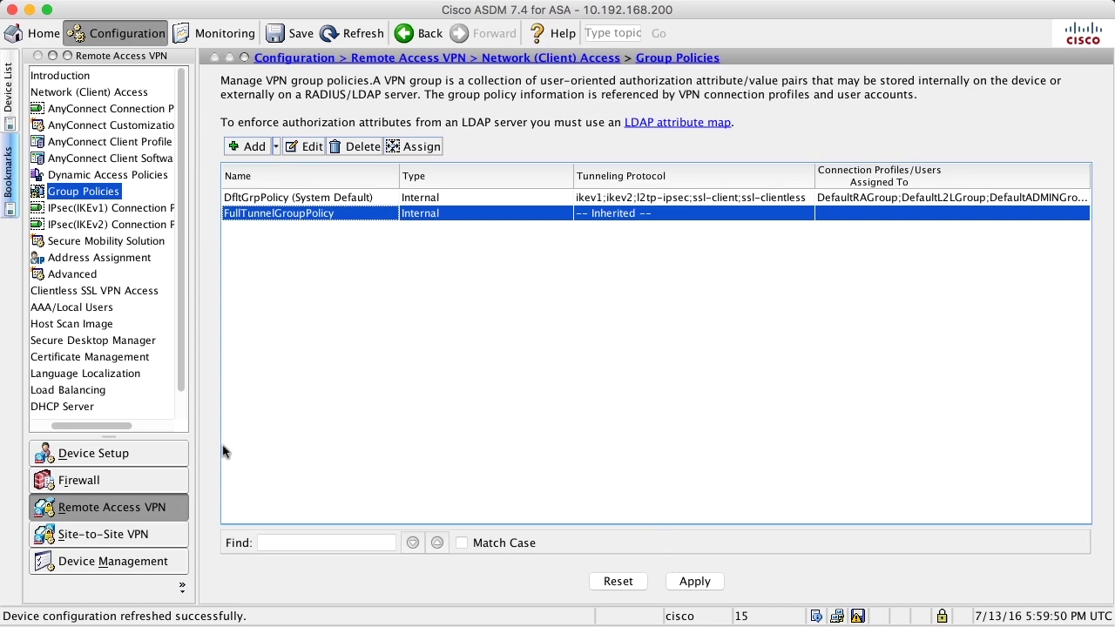
- Review the DefaultRAGroup and DefaultWEBVPNGroup AnyConnect profiles, then begin adding a new profile
left_click(80, 109)
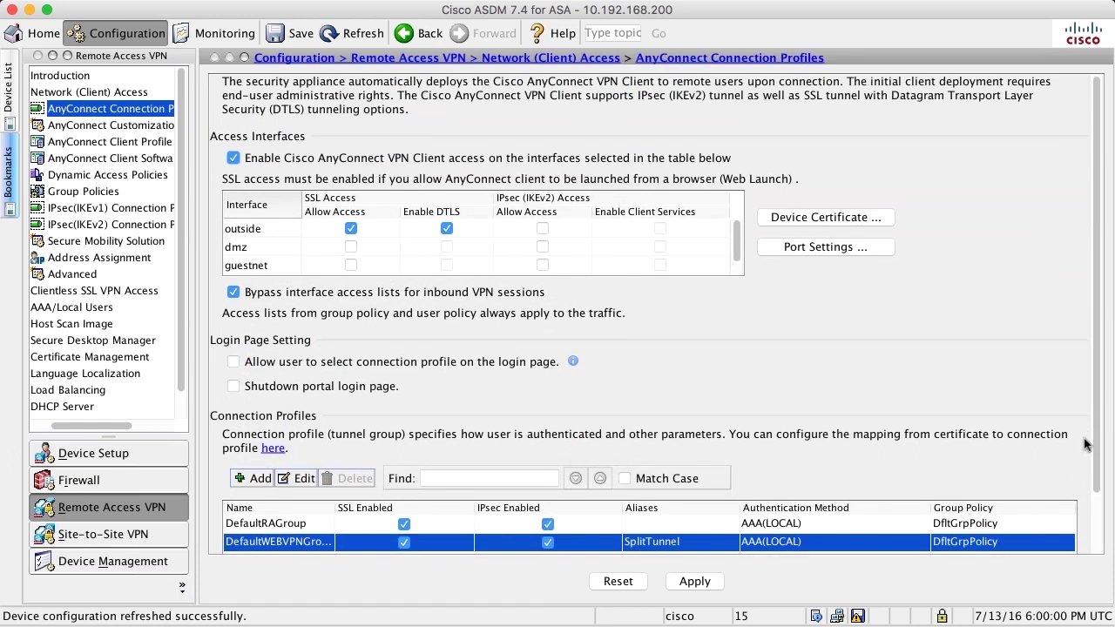
scroll(1099, 435, "down", 3)
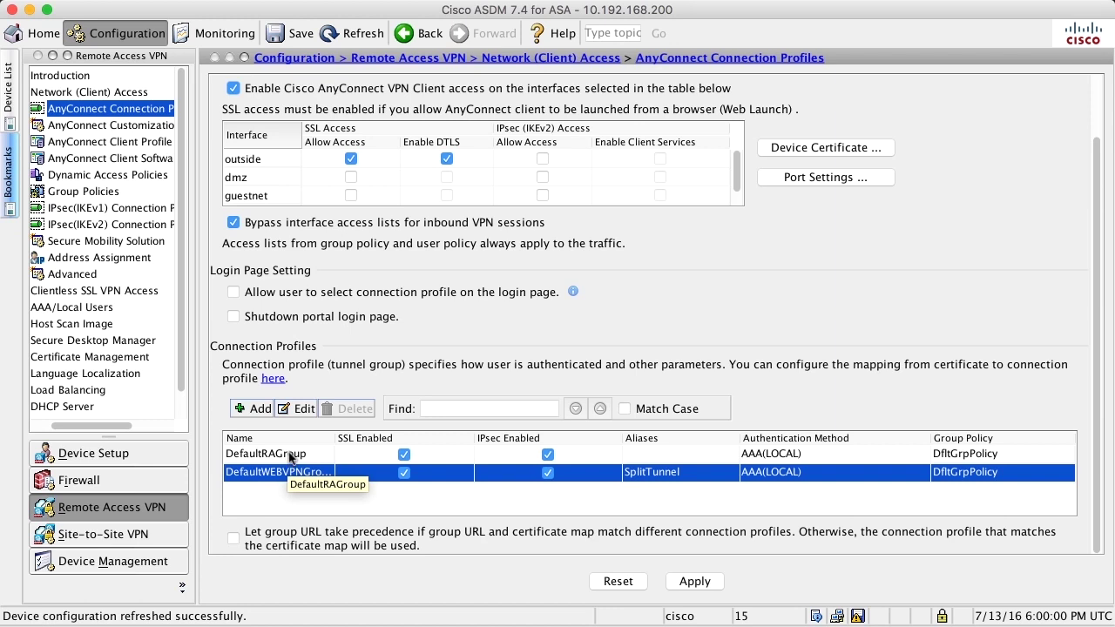
left_click(291, 457)
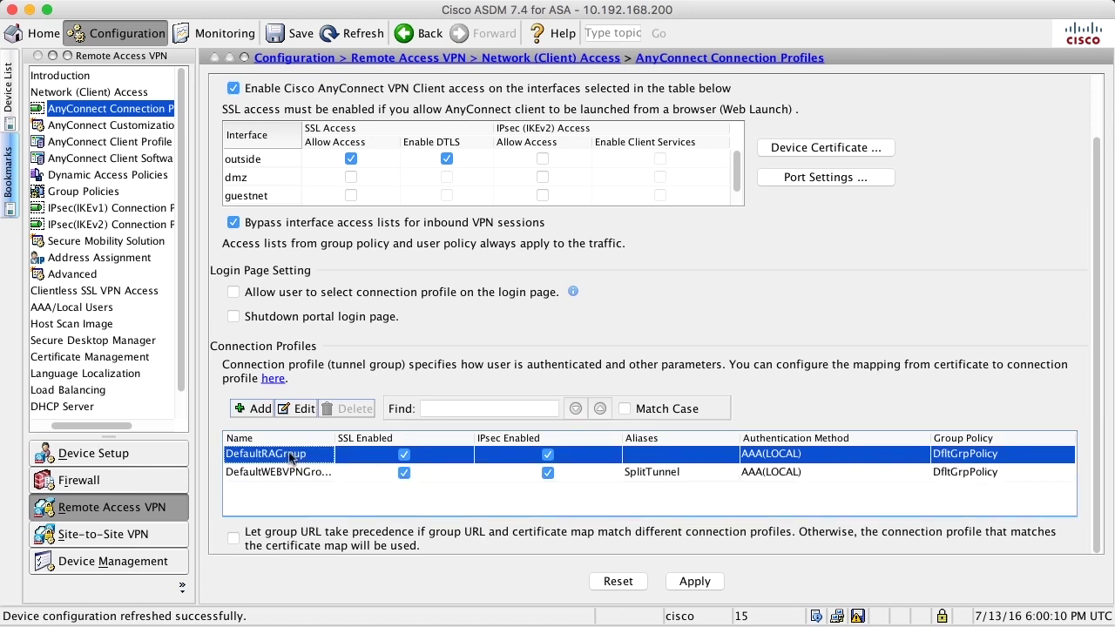
left_click(250, 476)
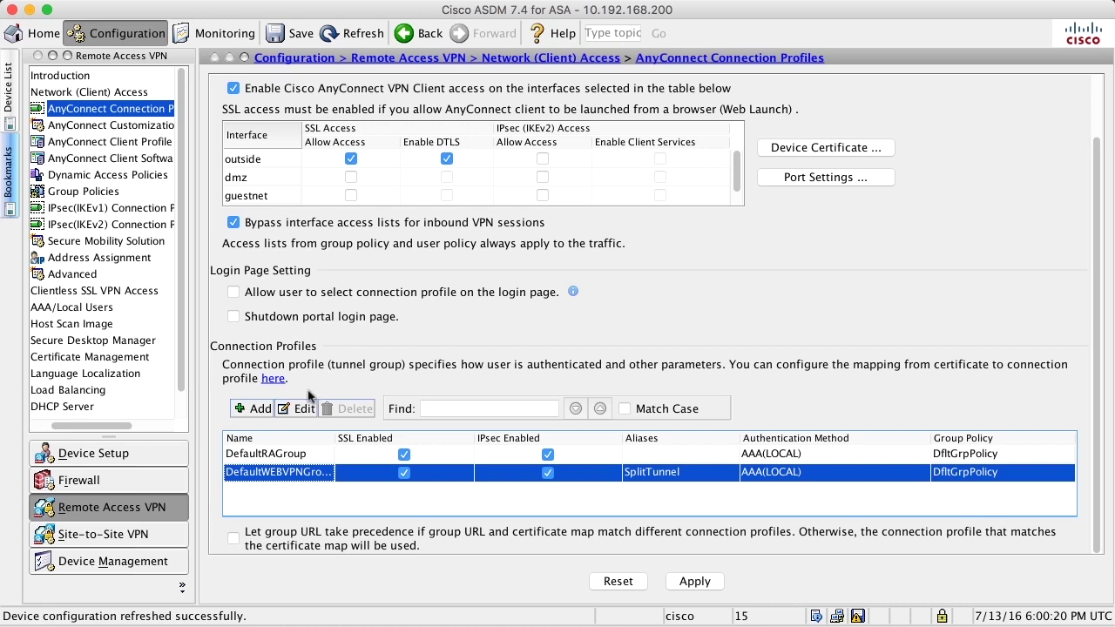
left_click(251, 409)
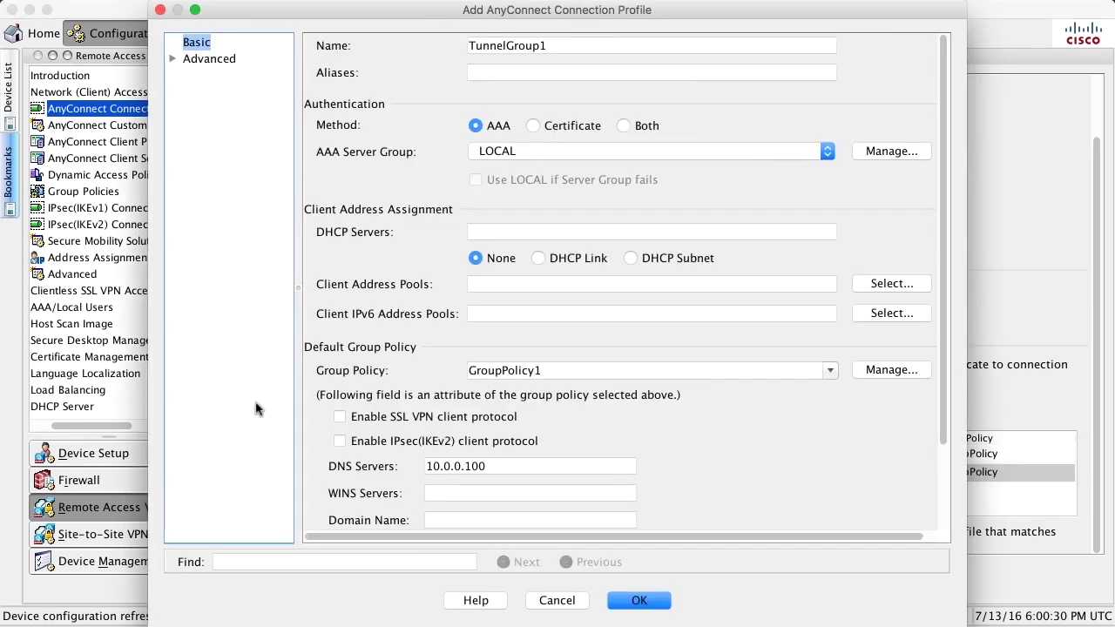
- Create FullTunnelConnectionProfile with alias FullTunnel and group policy FullTunnelGroupPolicy
double_click(575, 48)
type("Fu")
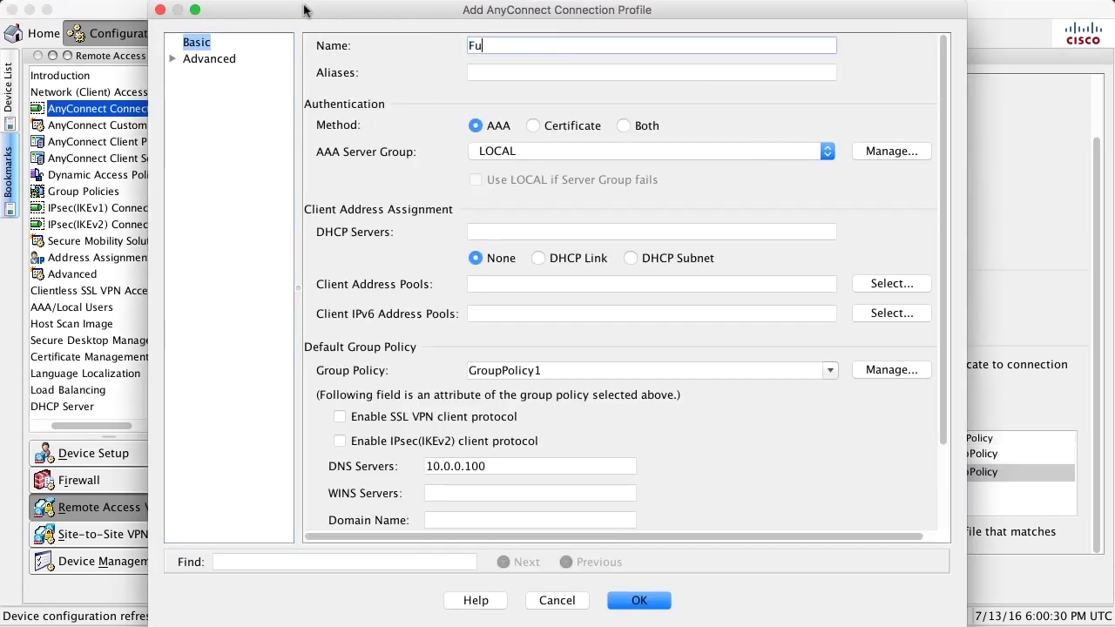
type("llTunnelConnectionProfile")
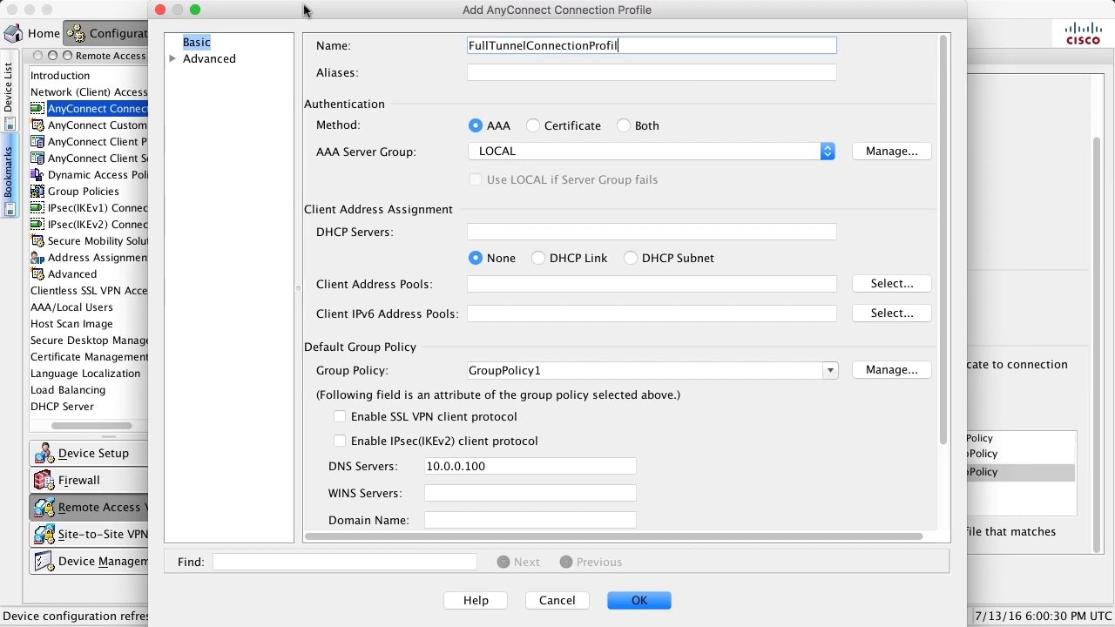
key("Tab")
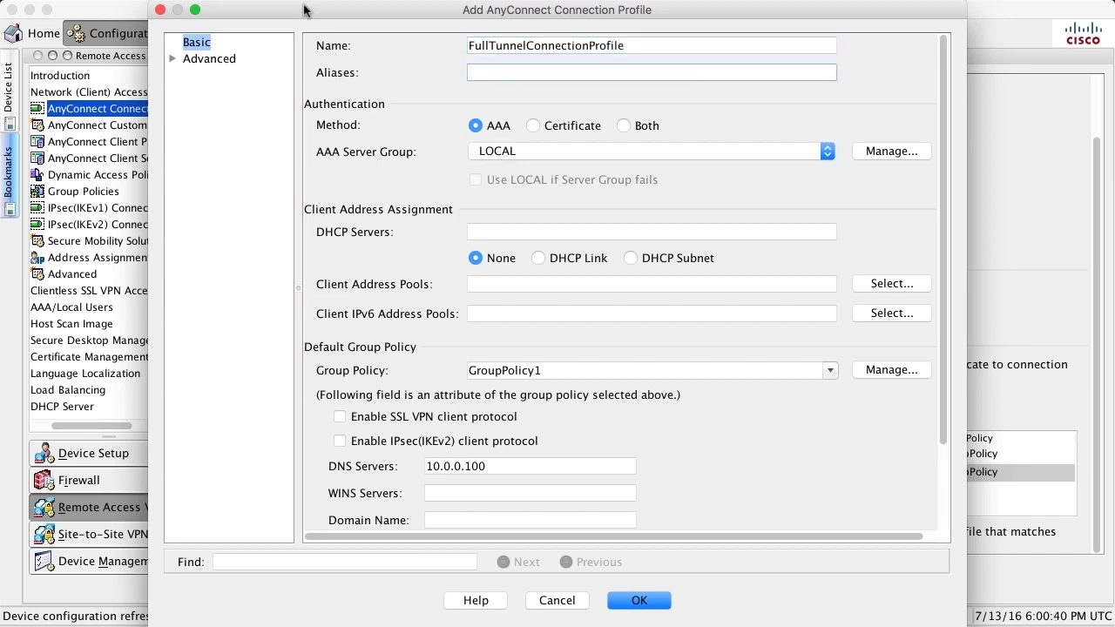
type("FullTunnel")
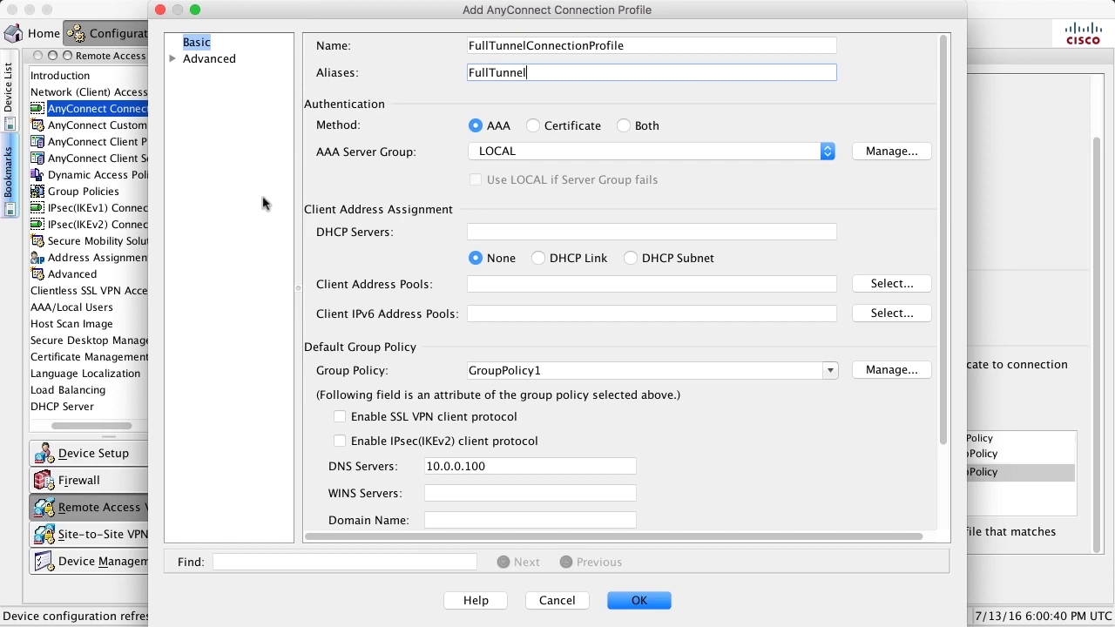
left_click(829, 371)
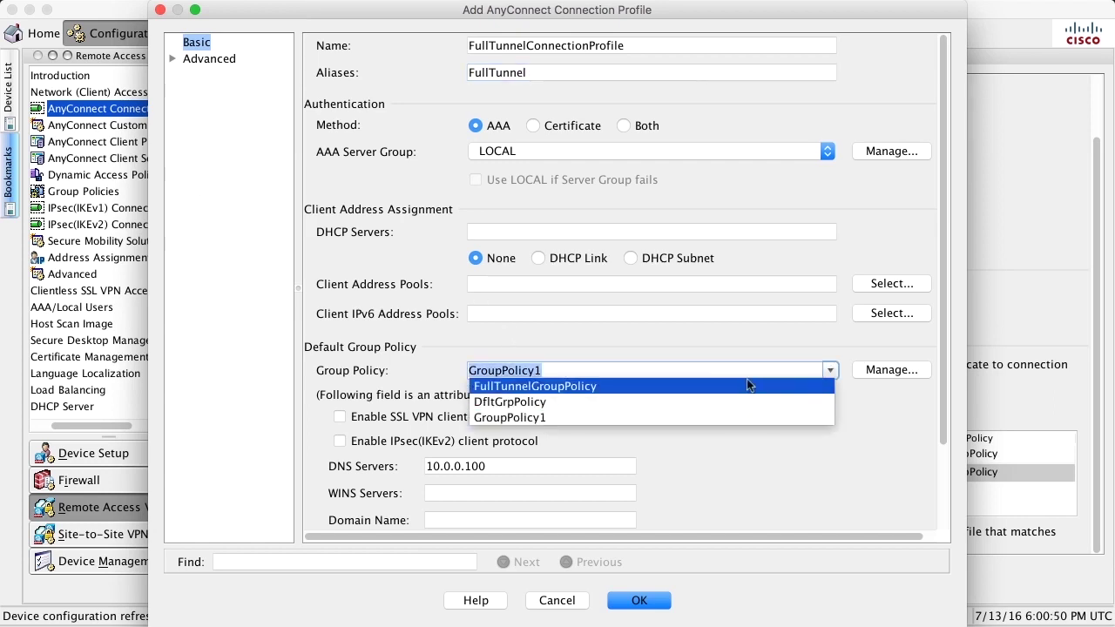
left_click(690, 389)
left_click(635, 598)
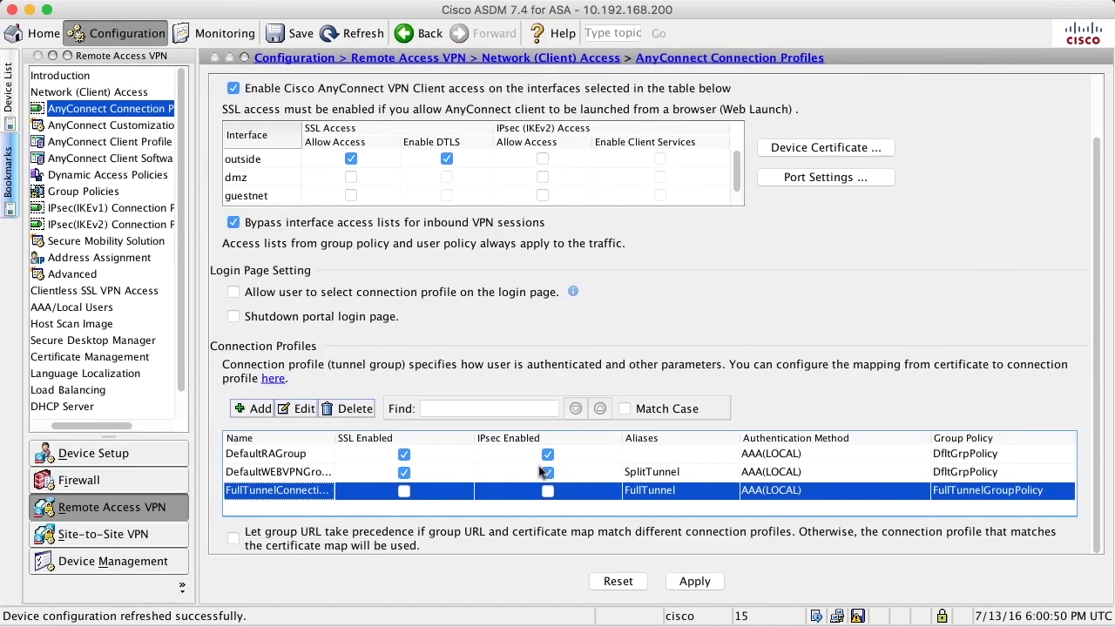
left_click(243, 475)
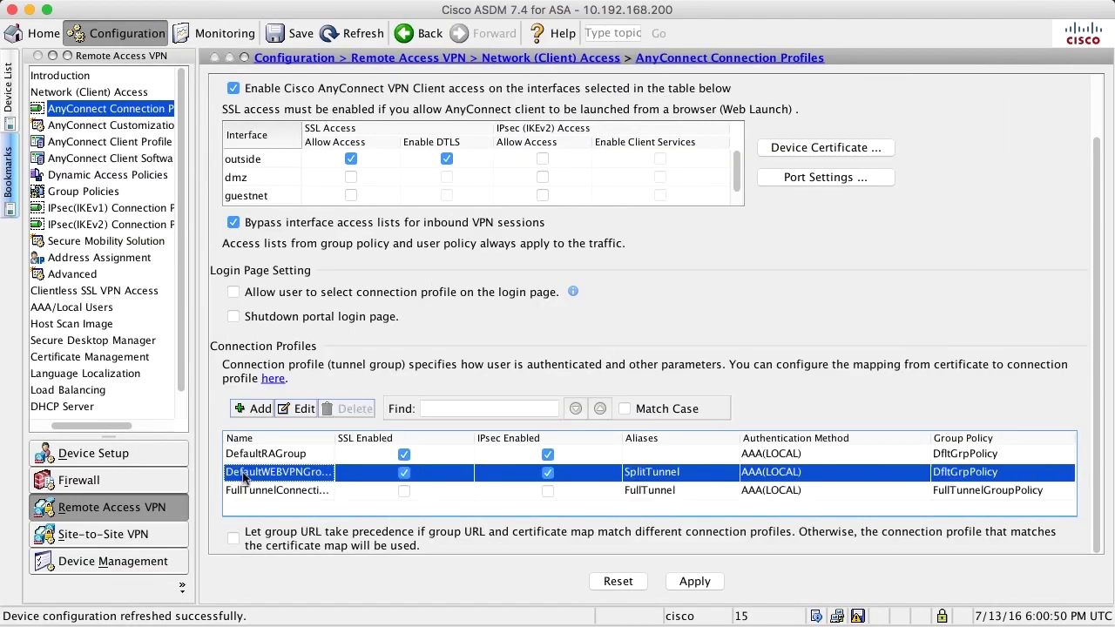
- Enable SSL on the FullTunnel profile and confirm DefaultWEBVPNGroup's SplitTunnel alias without changes
left_click(403, 492)
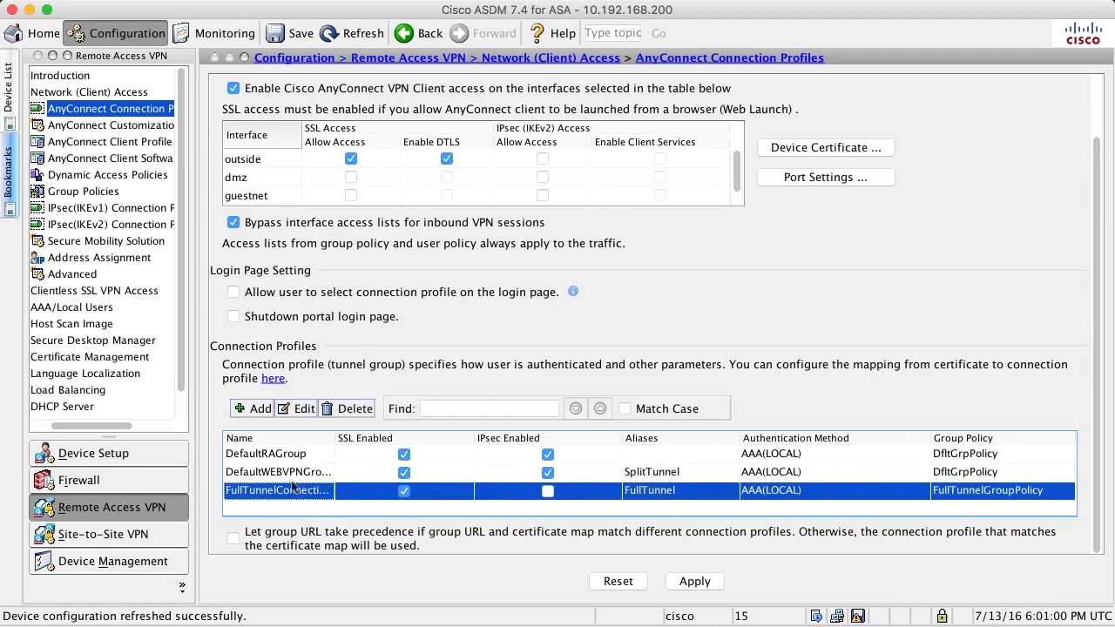
double_click(661, 473)
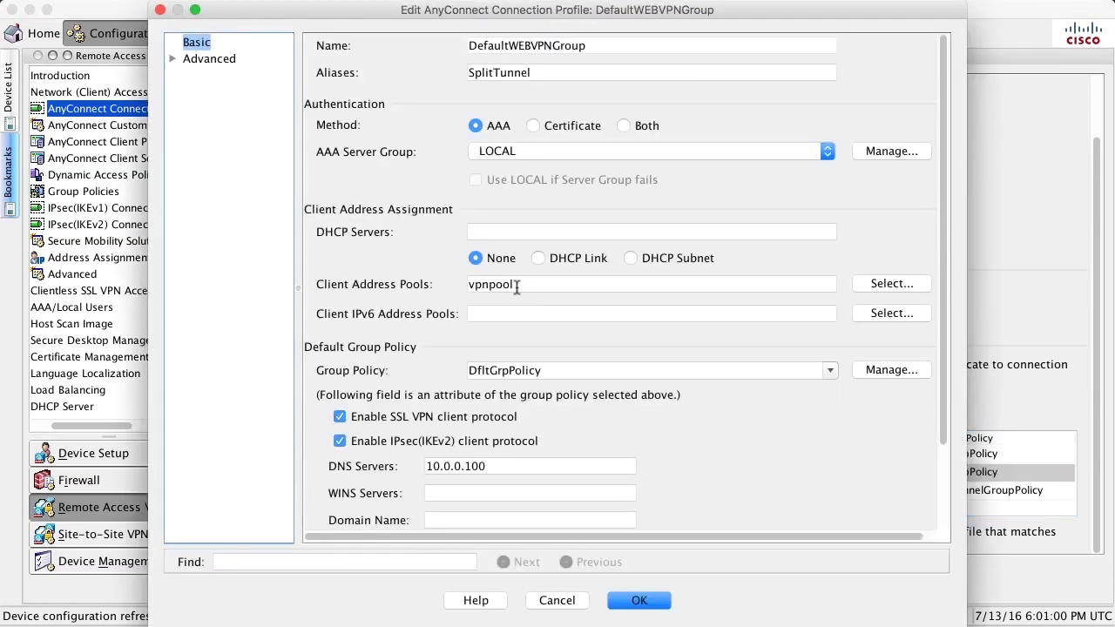
left_click_drag(541, 79, 436, 76)
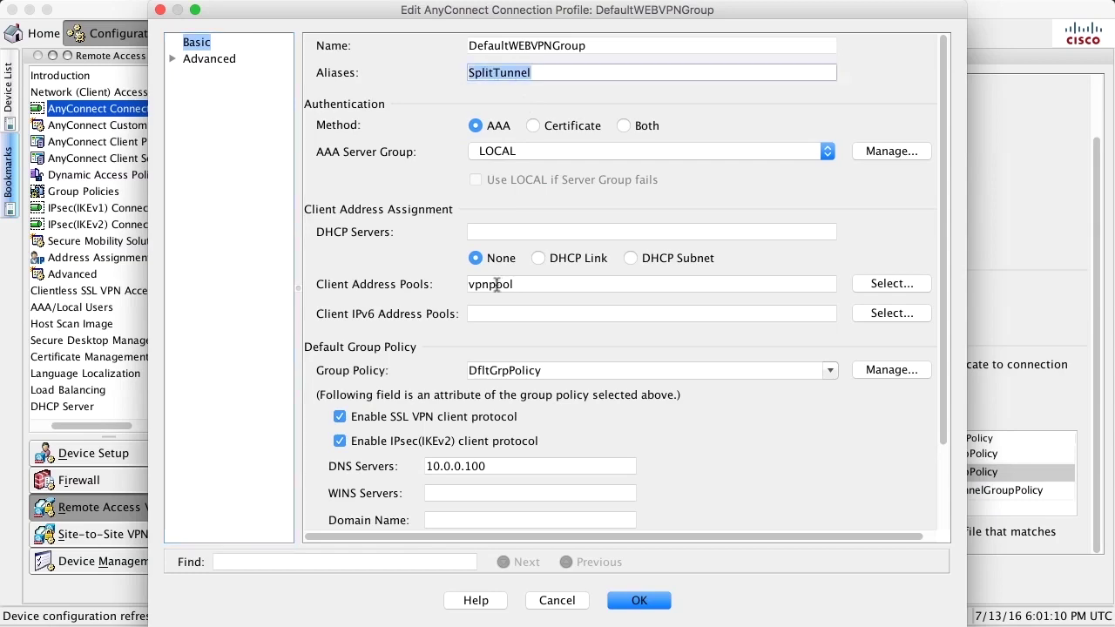
left_click(552, 601)
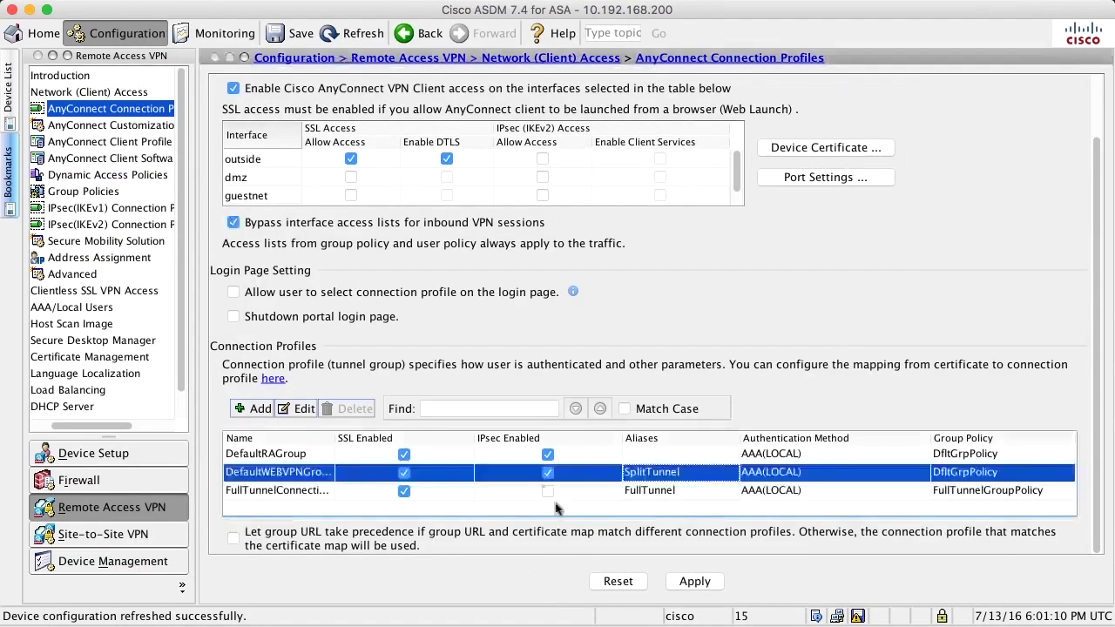
- Let users choose a connection profile at login, review both aliases, and apply to the ASA
left_click(234, 293)
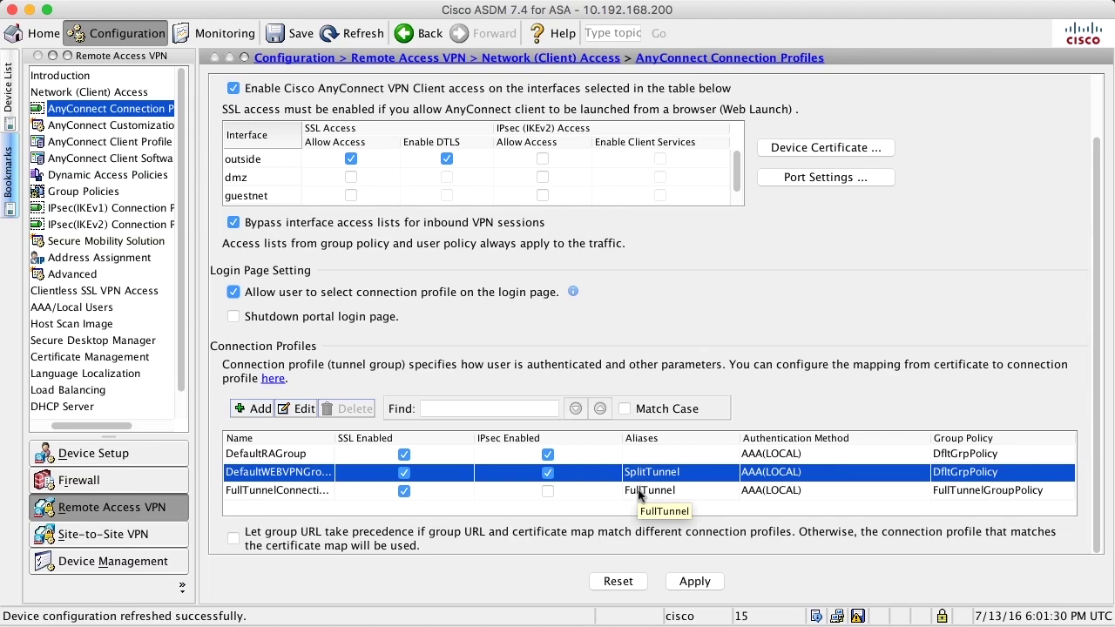
left_click(990, 492)
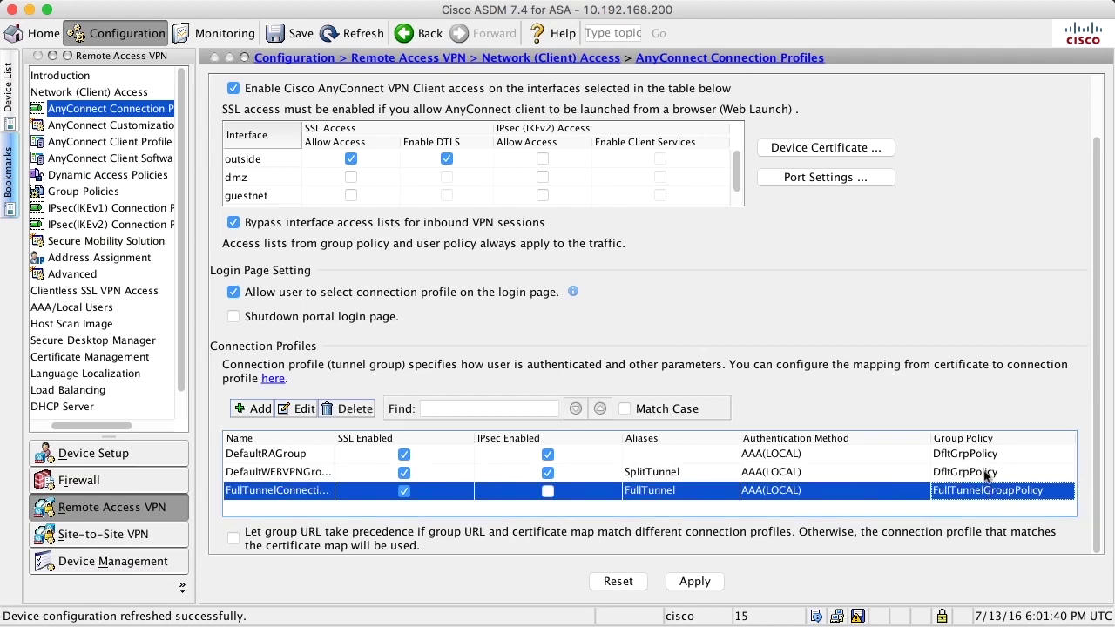
left_click(986, 473)
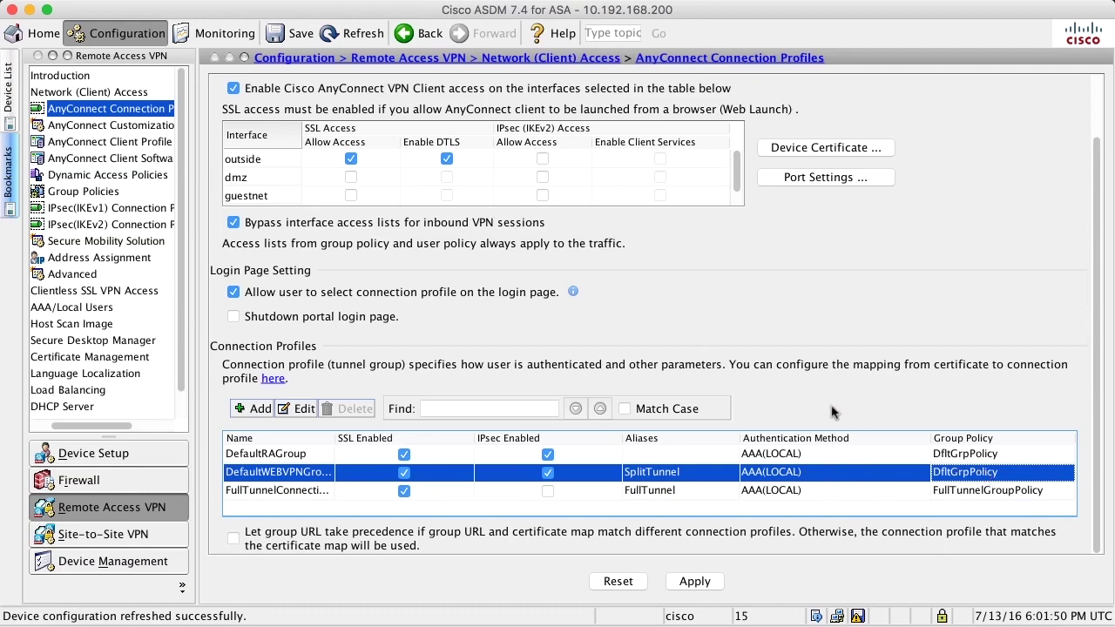
left_click(695, 584)
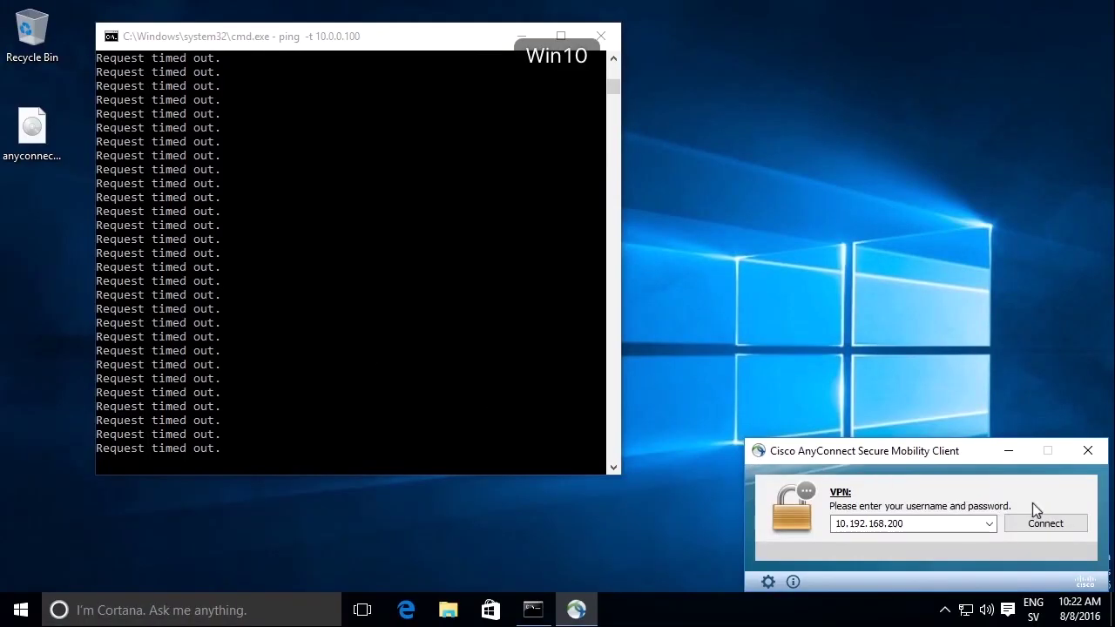
- Connect AnyConnect to 10.192.168.200 as group FullTunnel, accepting the certificate warning and entering the password
left_click(1039, 527)
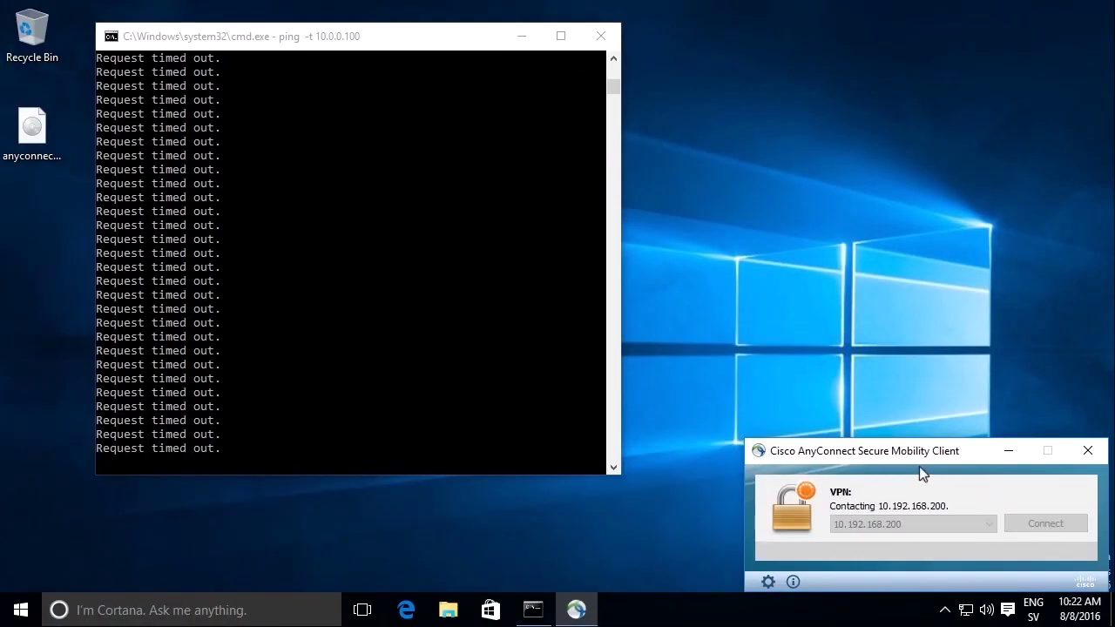
left_click(564, 442)
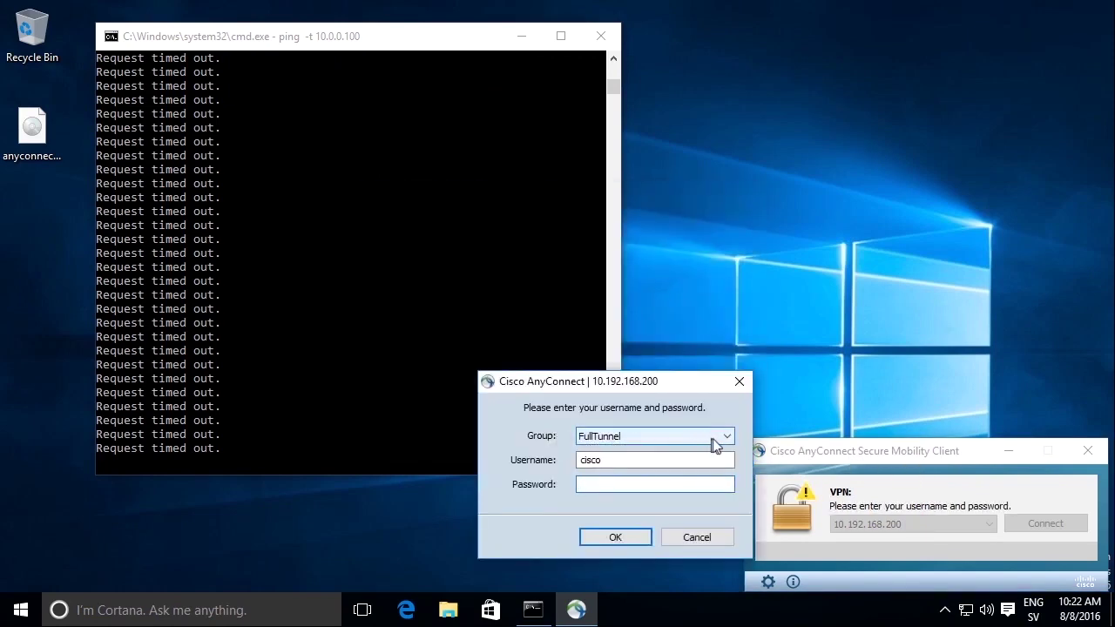
left_click(727, 438)
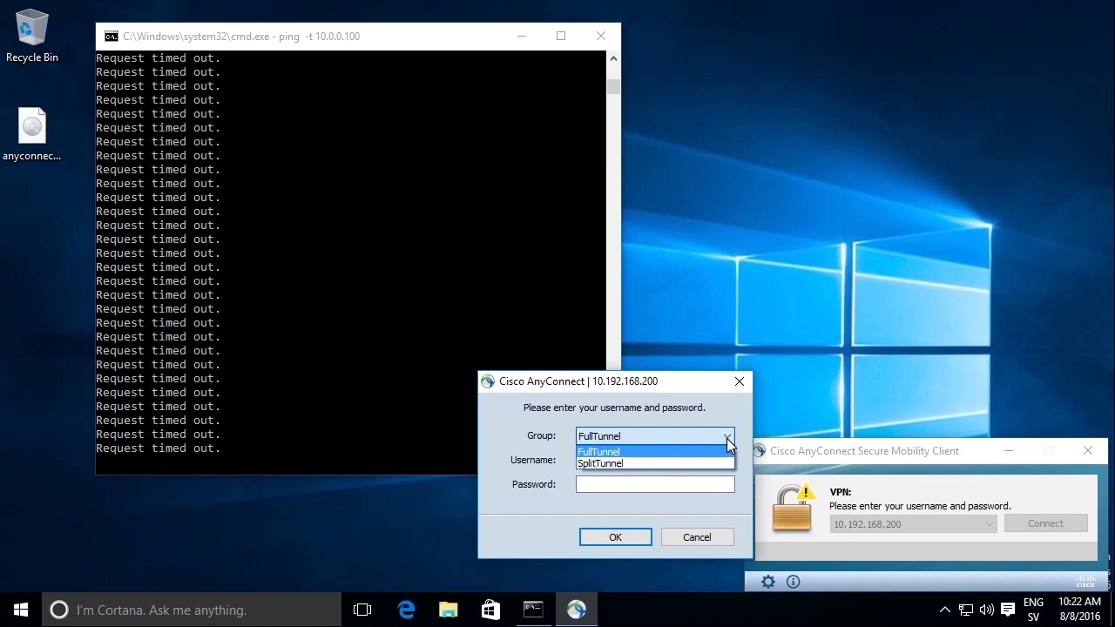
key("Tab")
key("Tab")
type("******")
key("Return")
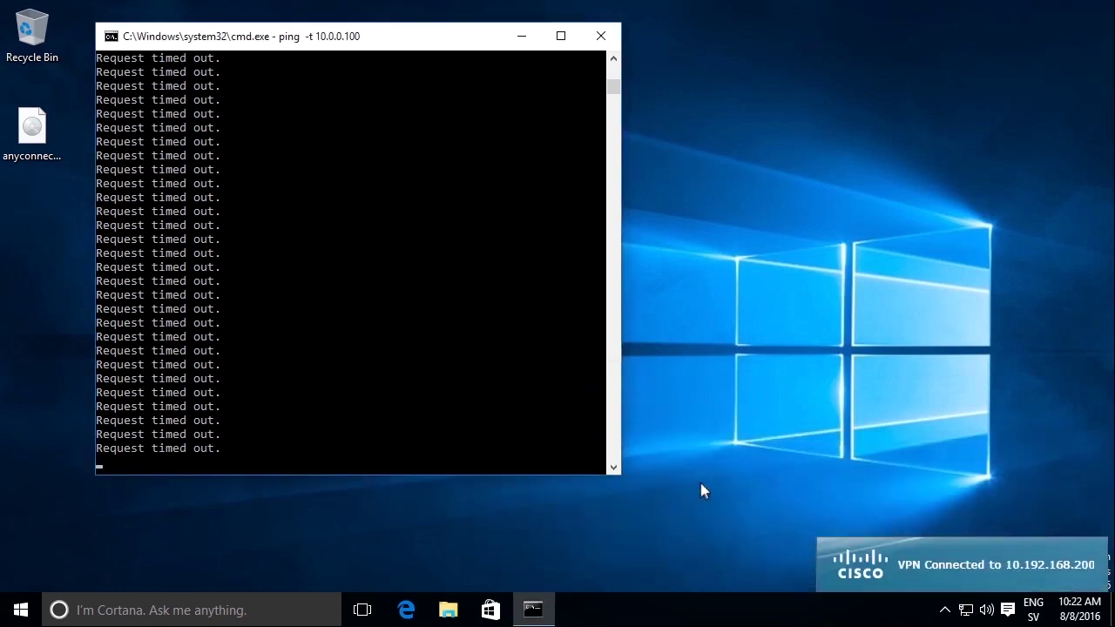
left_click(946, 609)
- Check the session statistics and secured routes show all traffic tunneled, then disconnect
left_click(962, 575)
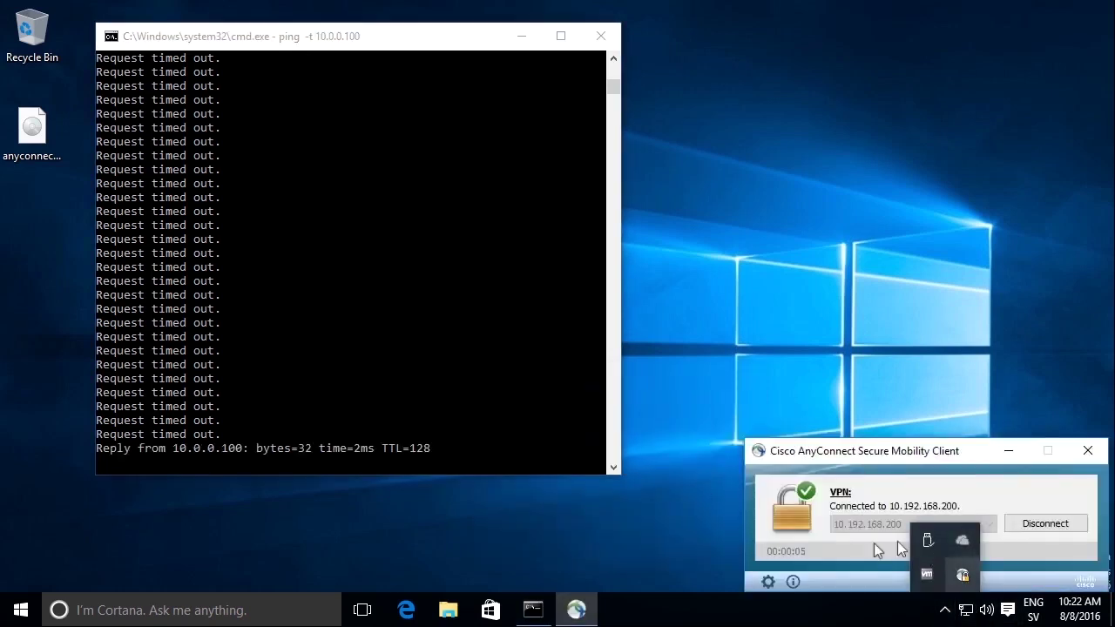
left_click(764, 582)
left_click_drag(528, 75, 709, 85)
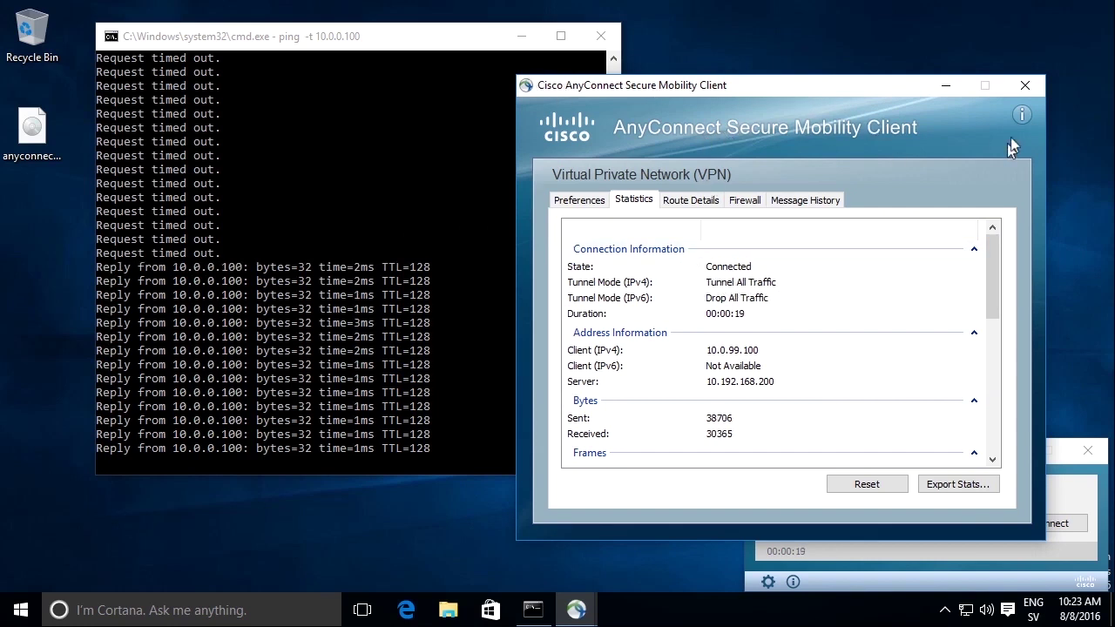
left_click(688, 199)
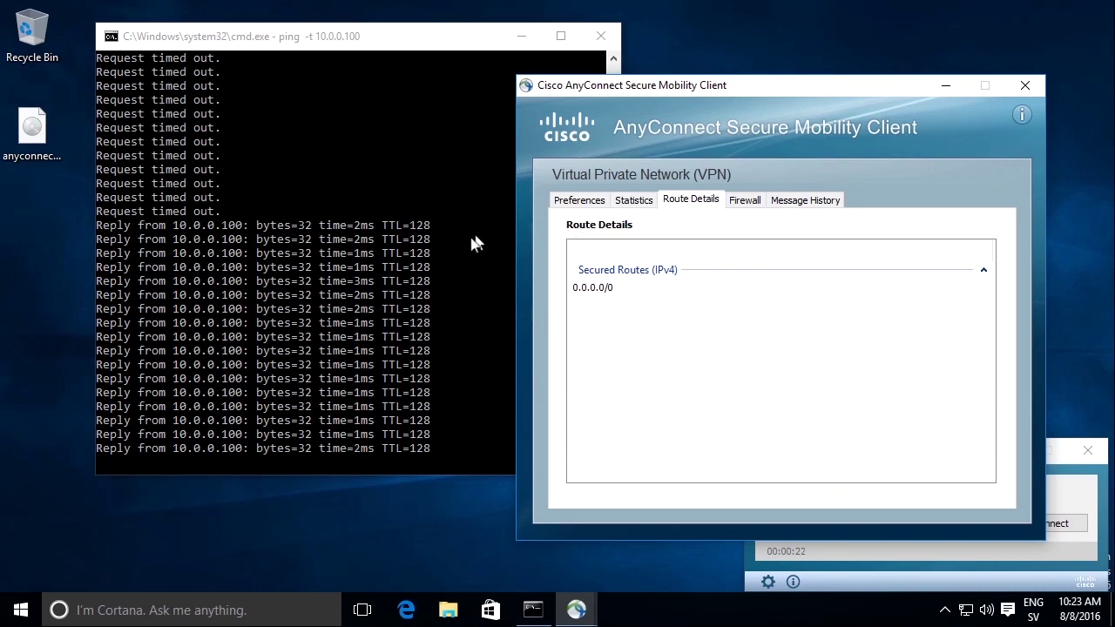
left_click(1025, 85)
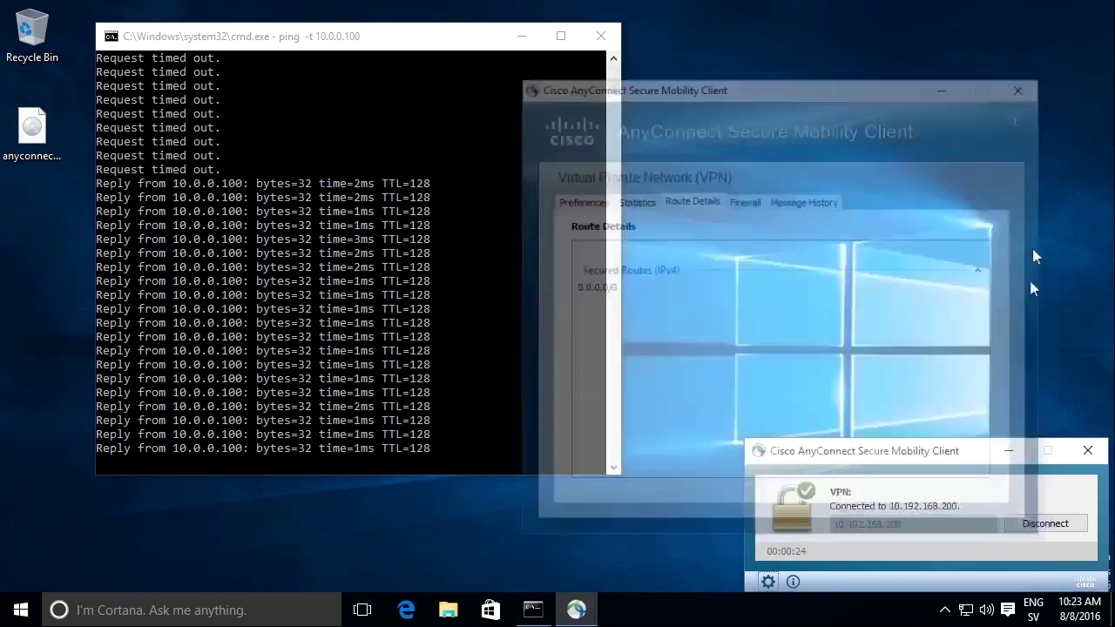
left_click(1073, 523)
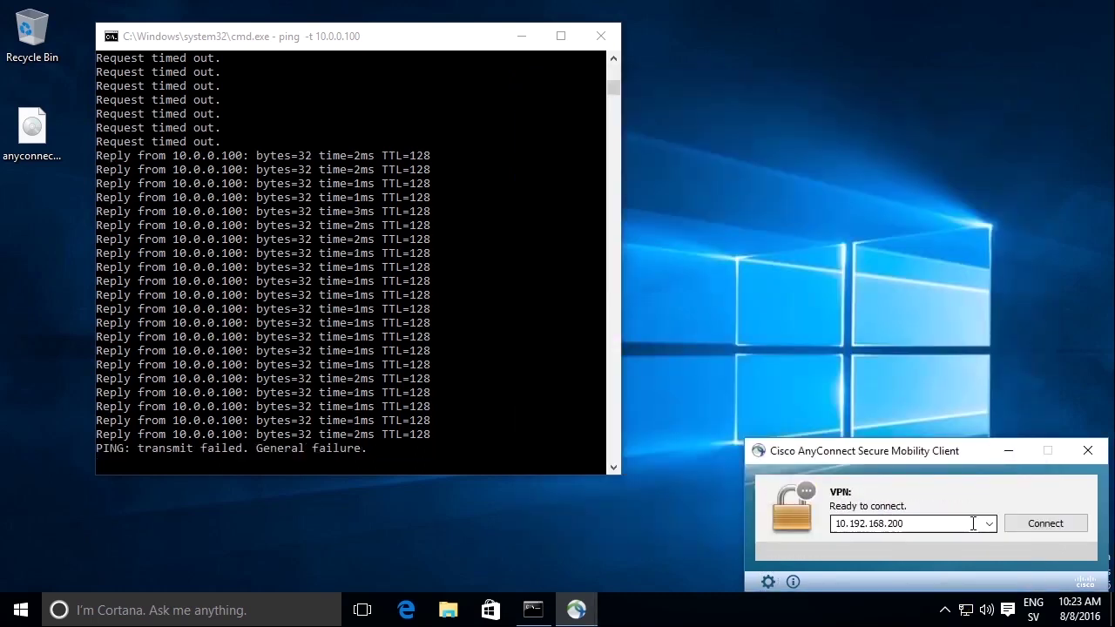
- Reconnect to 10.192.168.200 choosing the SplitTunnel group and entering the password
left_click(1019, 527)
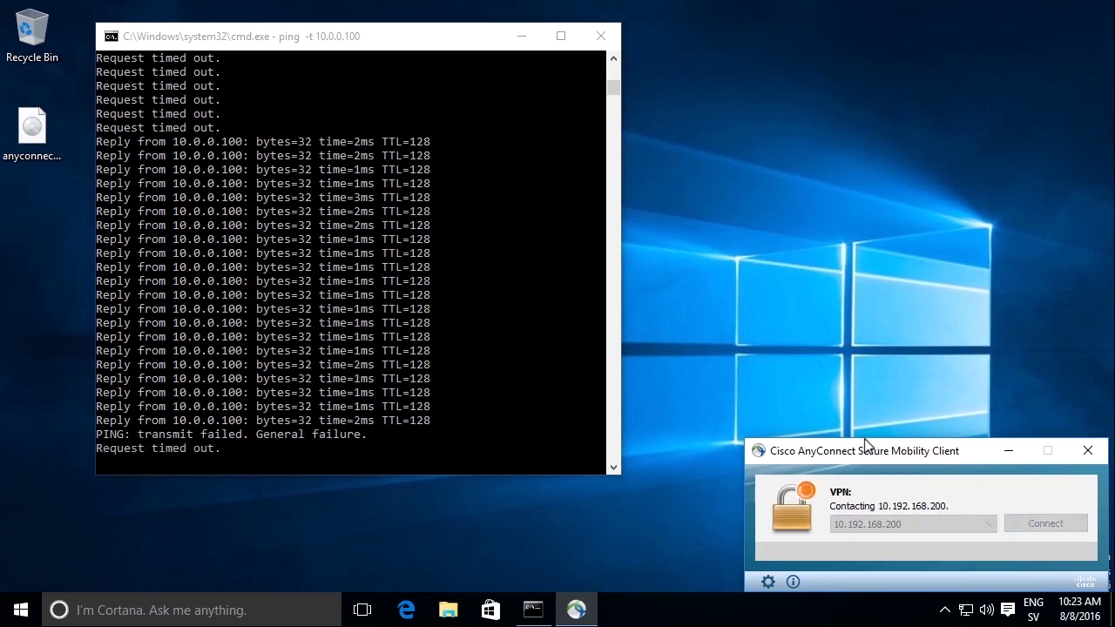
left_click(571, 441)
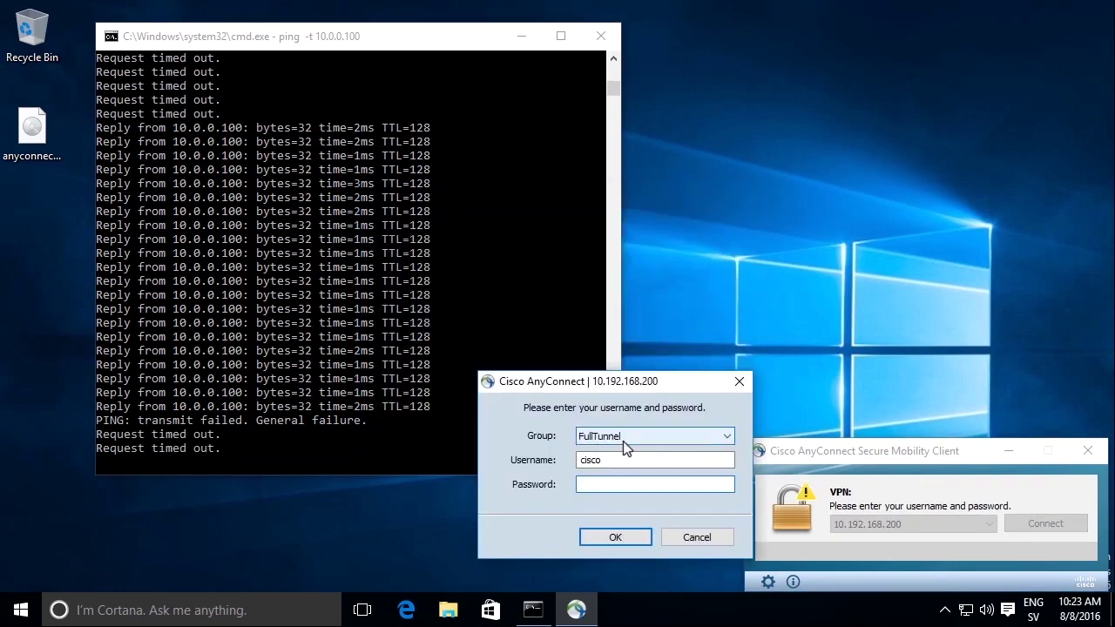
left_click(623, 441)
left_click(627, 459)
left_click(623, 480)
type("cisco")
key("Return")
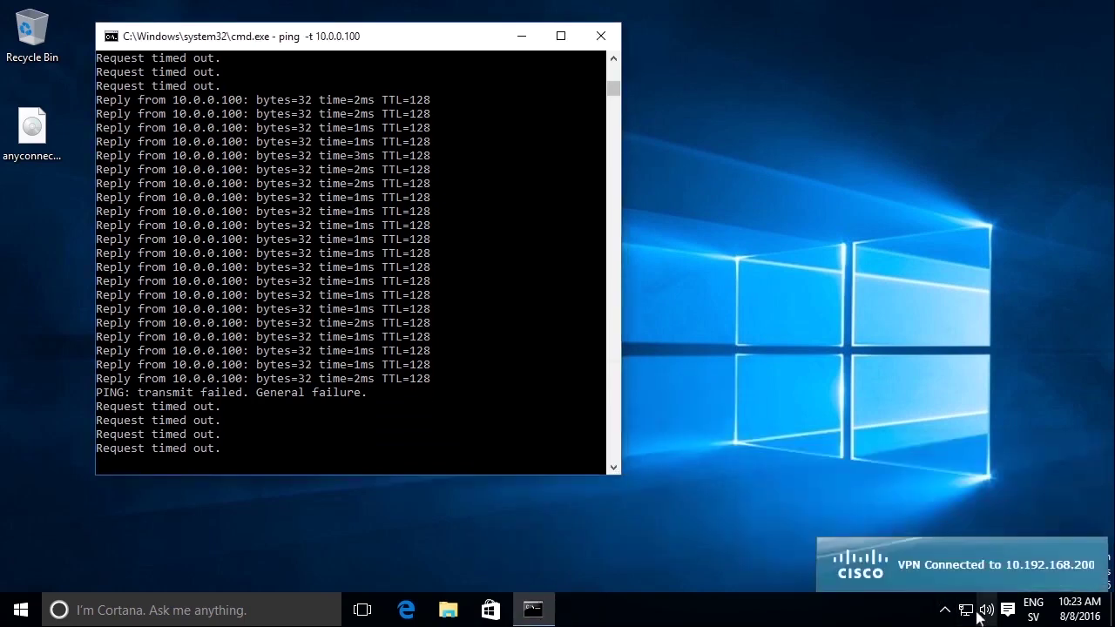
- View the AnyConnect version information from the tray icon, then close it
left_click(944, 610)
left_click(962, 575)
left_click(789, 580)
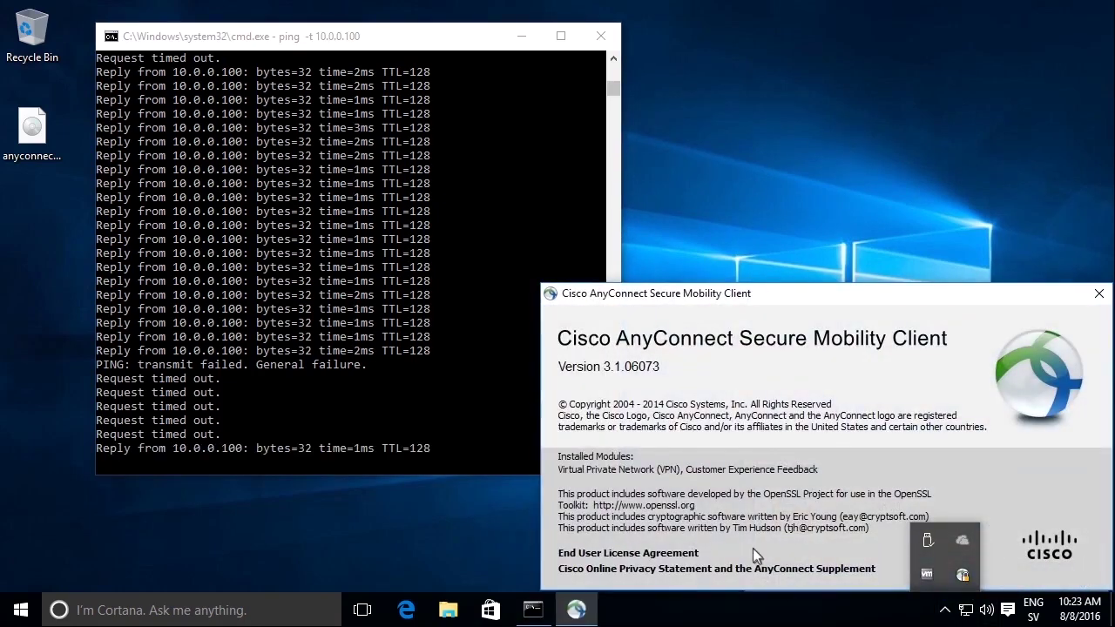
left_click(1098, 294)
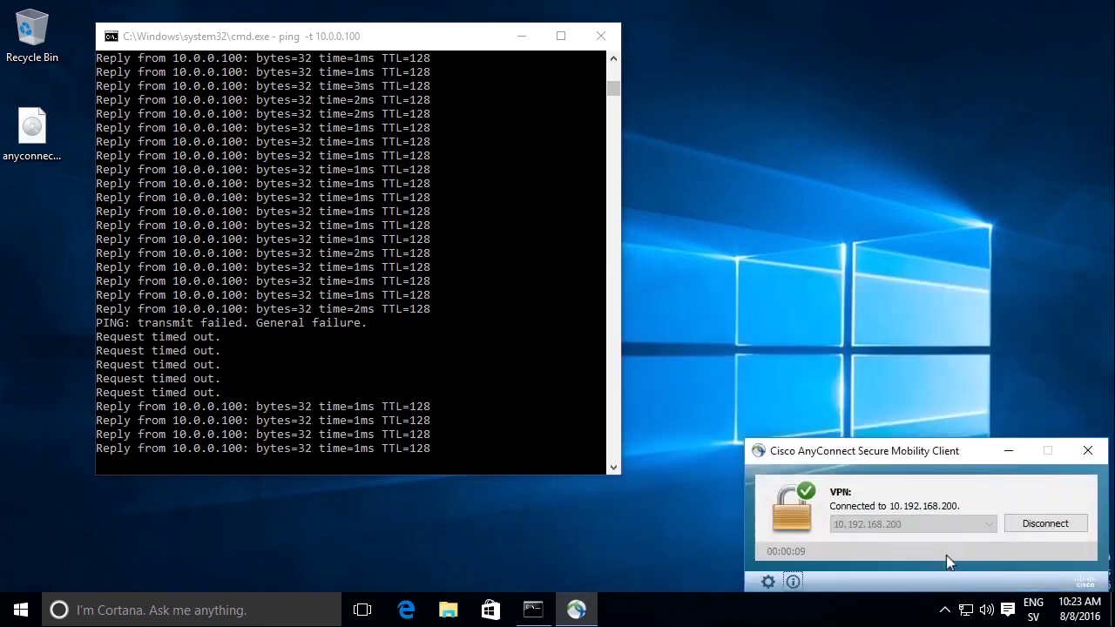
left_click(768, 581)
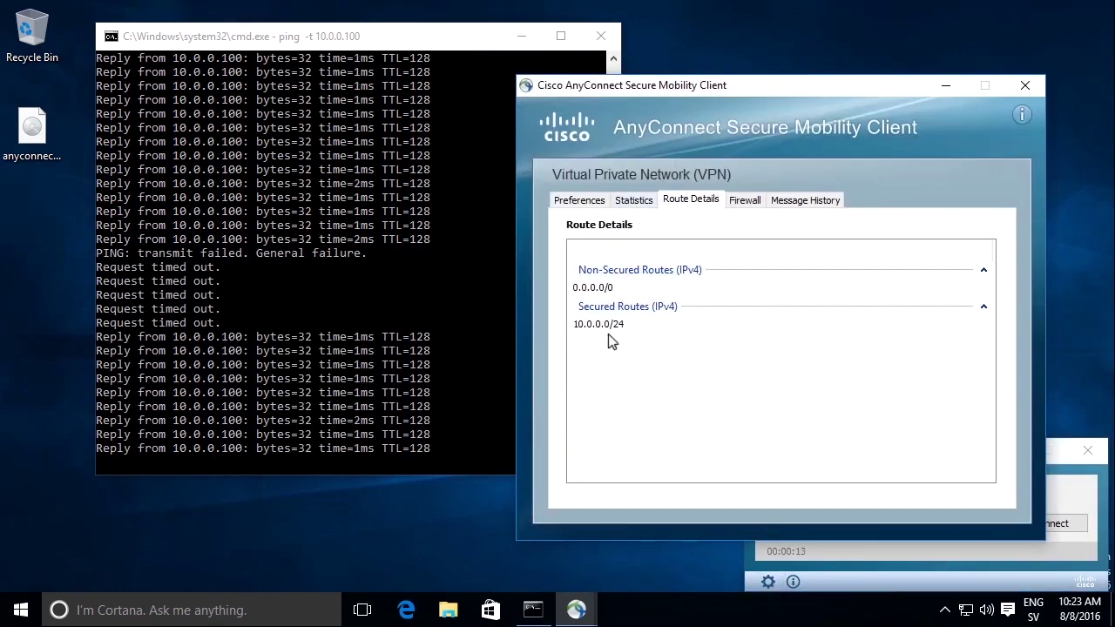
left_click(582, 200)
left_click(631, 200)
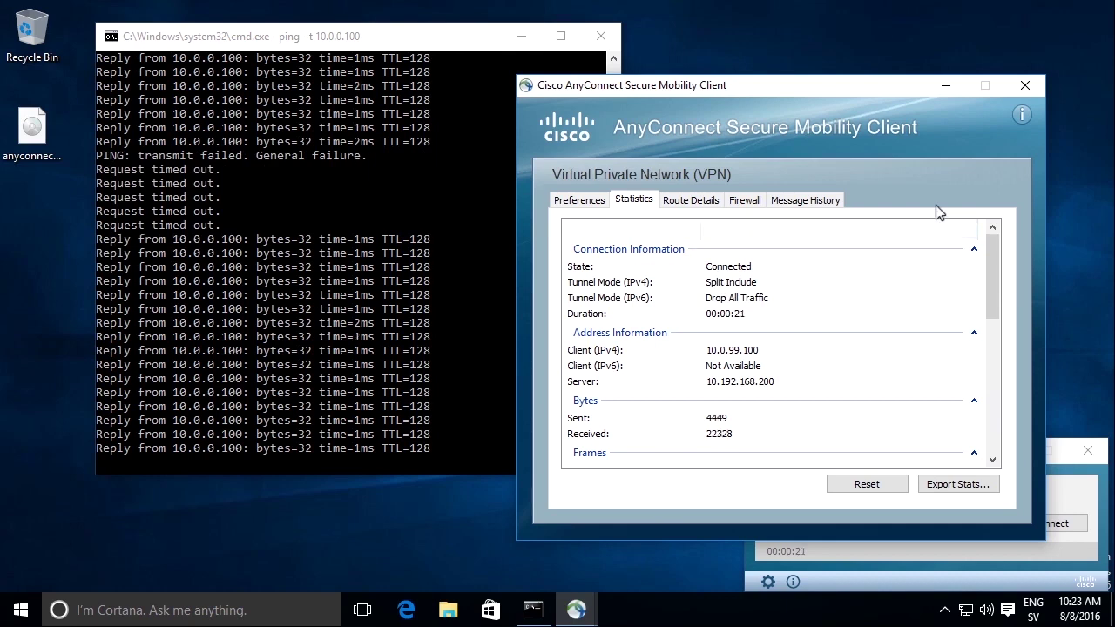
left_click(1040, 83)
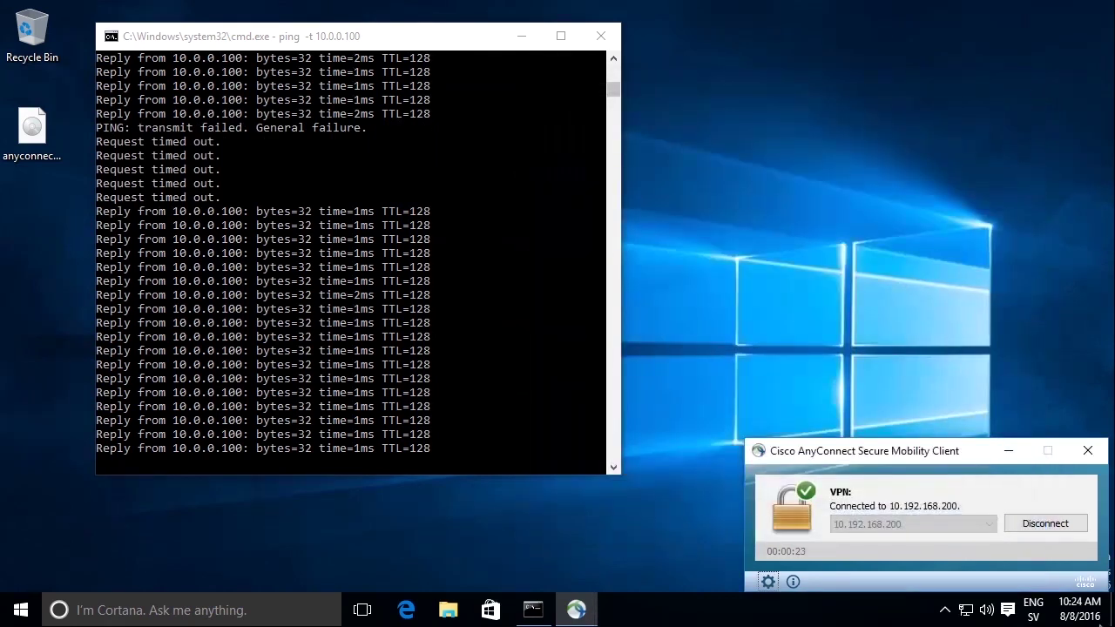